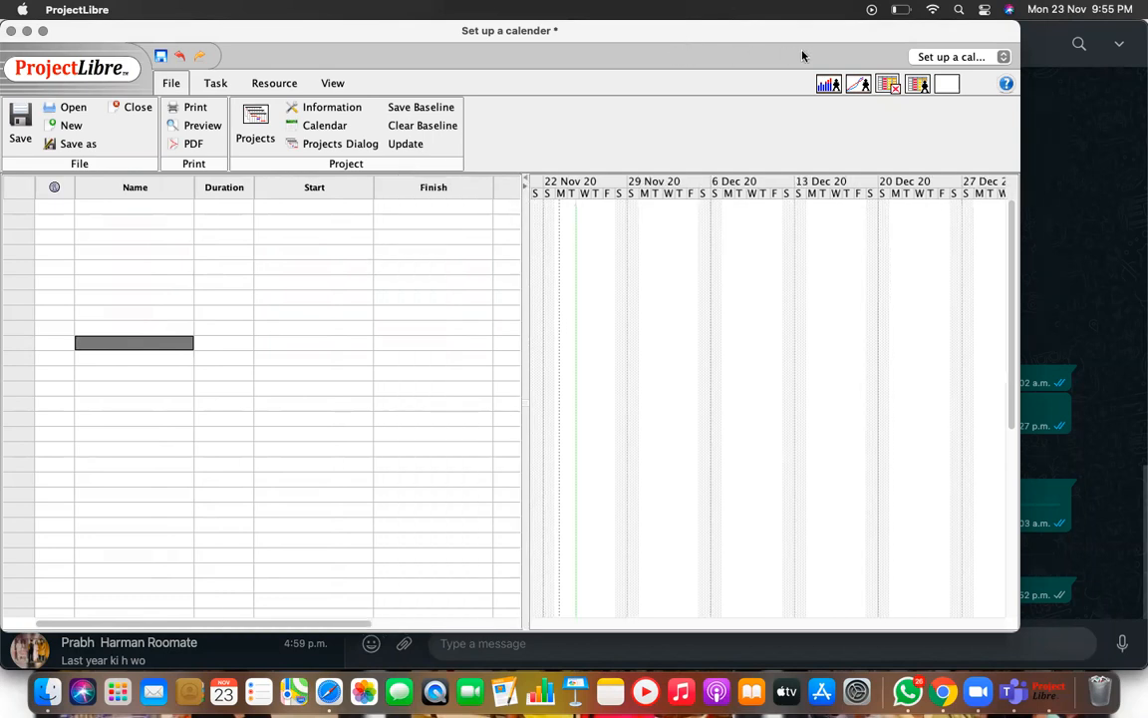
pyautogui.doubleClick(277, 388)
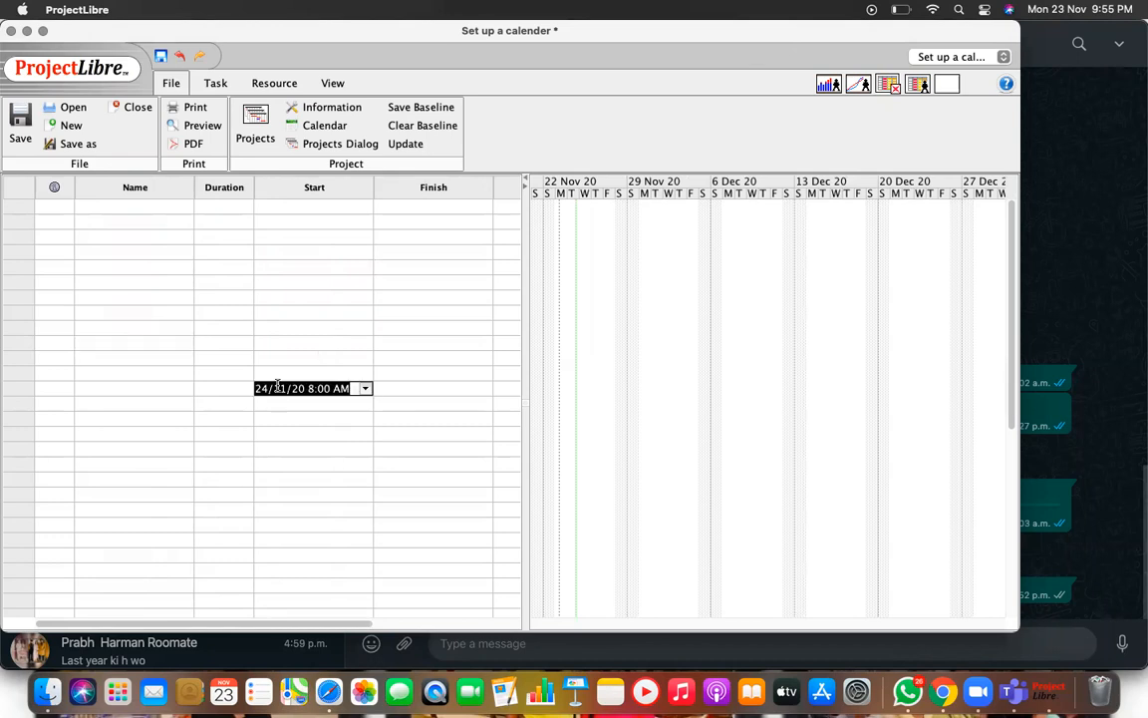
pyautogui.click(100, 283)
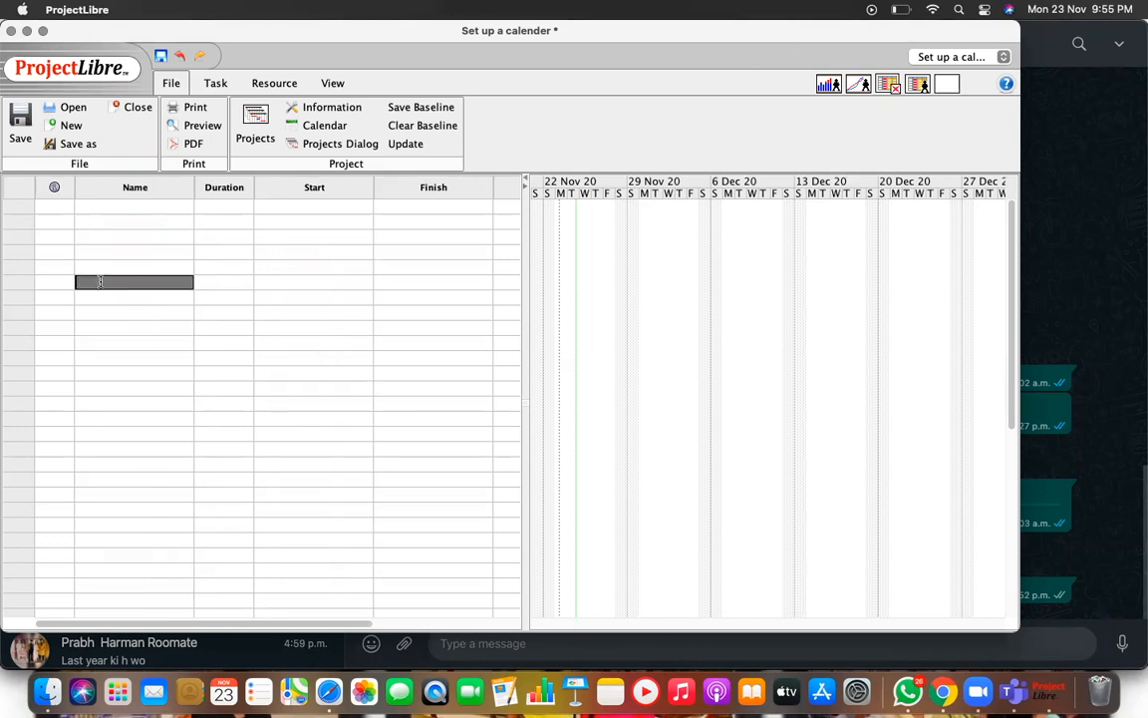
pyautogui.click(81, 217)
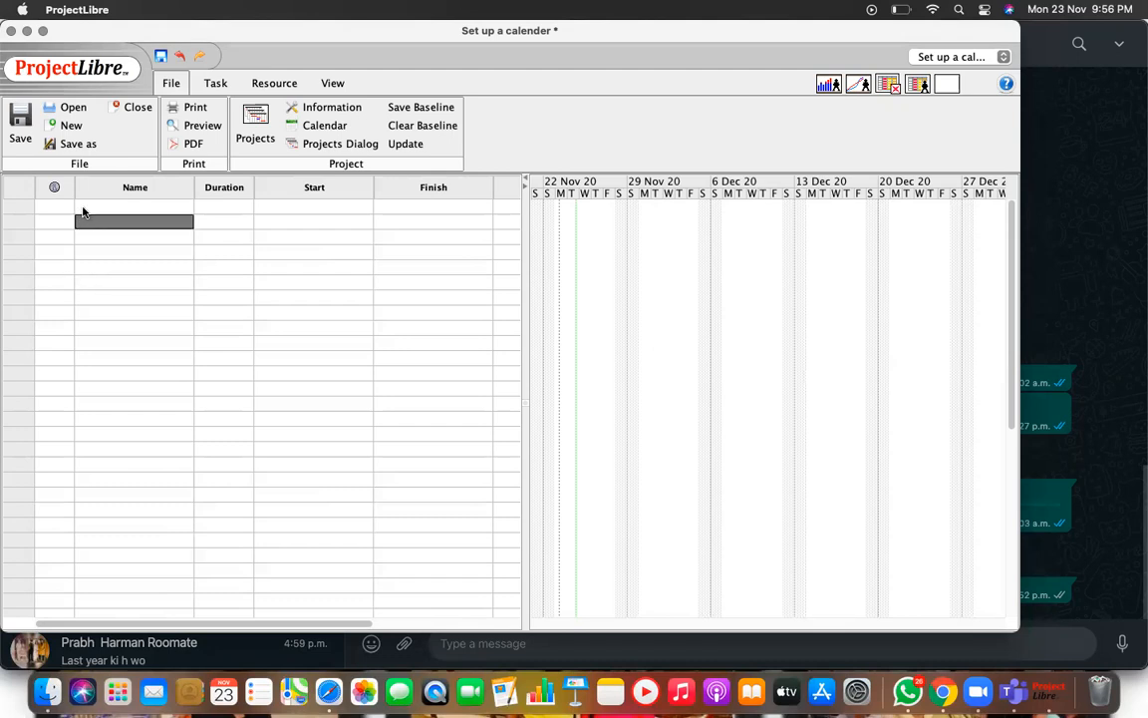
# - Add the tasks "Standard calendar task" and "7 day a week calendar task" in the first two rows and widen the Name column to fit them
pyautogui.click(83, 206)
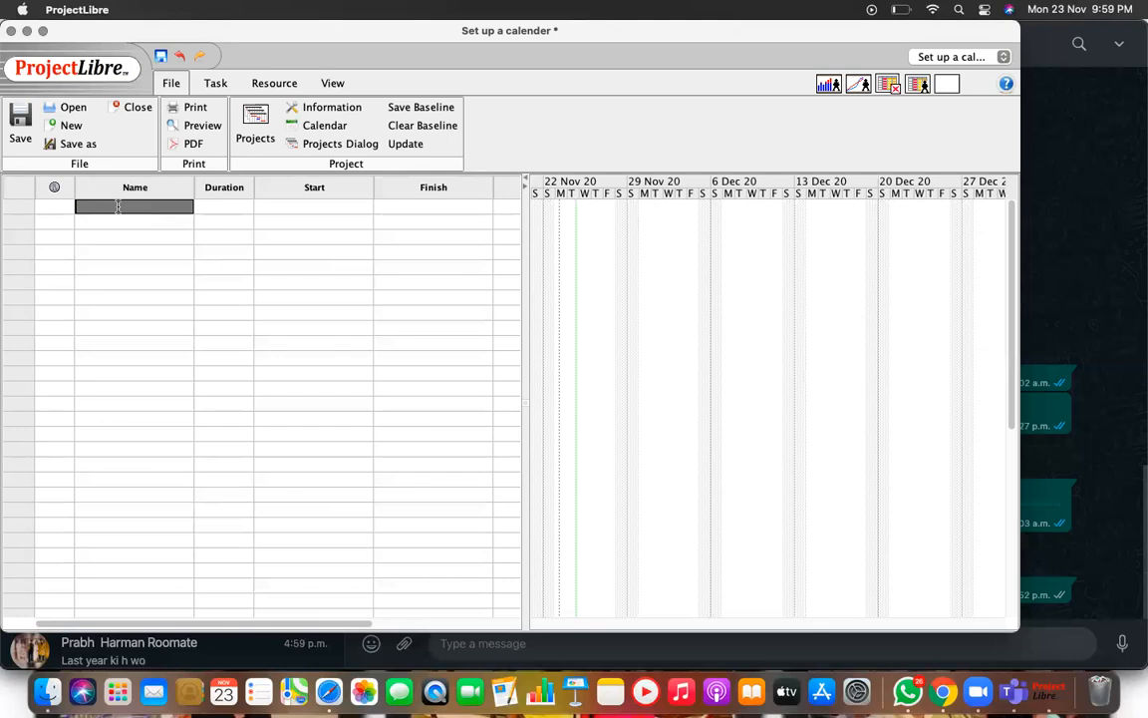
pyautogui.write('Standard calendar task')
pyautogui.press('Return')
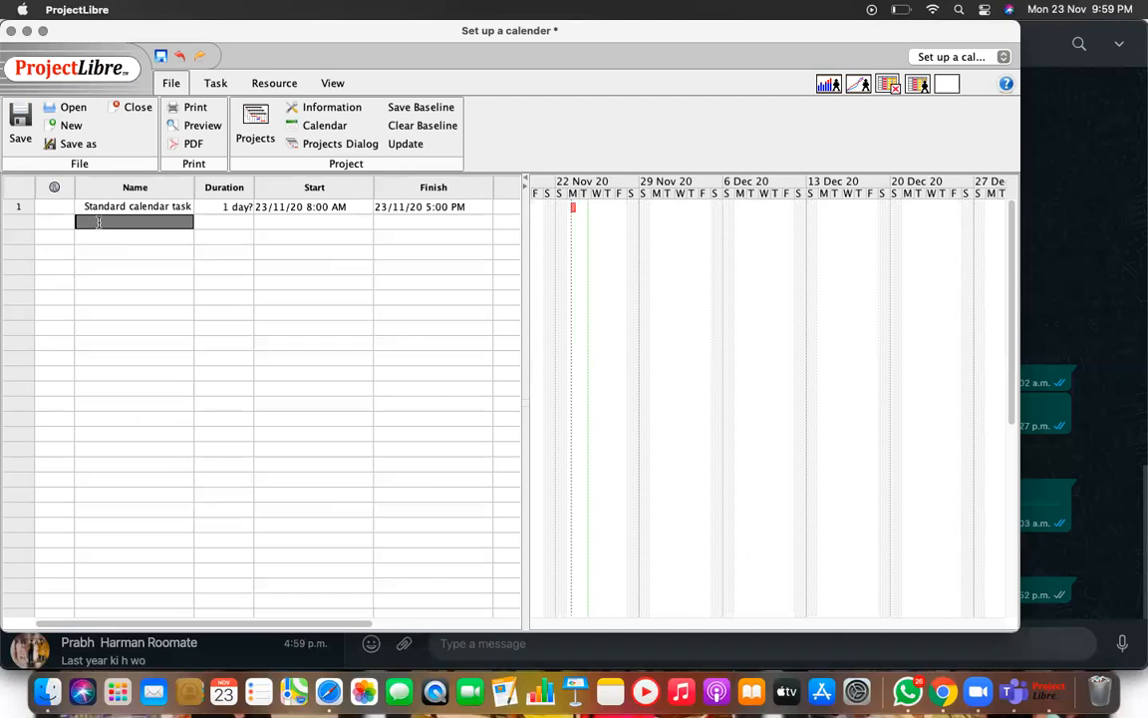
pyautogui.write('7 day a week calendar task')
pyautogui.moveTo(195, 187); pyautogui.dragTo(276, 187)
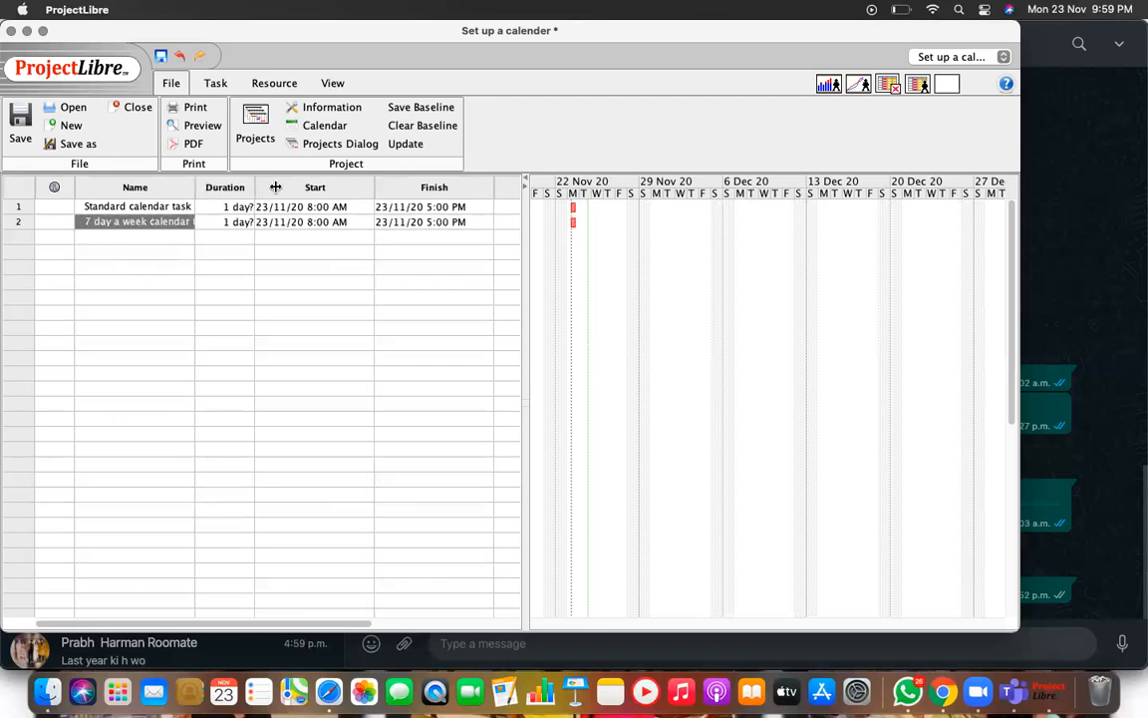
# - Add the tasks "24 hour a day calendar task" and "Tuesday off calendar task" in rows 3 and 4
pyautogui.click(137, 236)
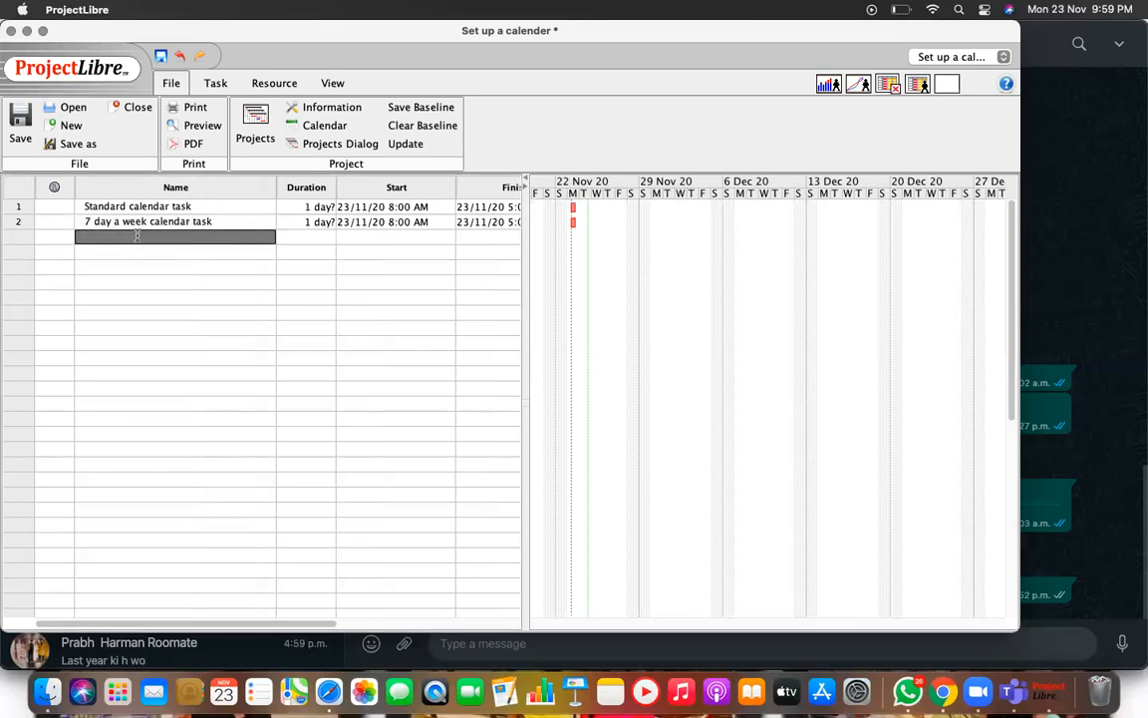
pyautogui.write('24 hour a day calendar task')
pyautogui.press('Return')
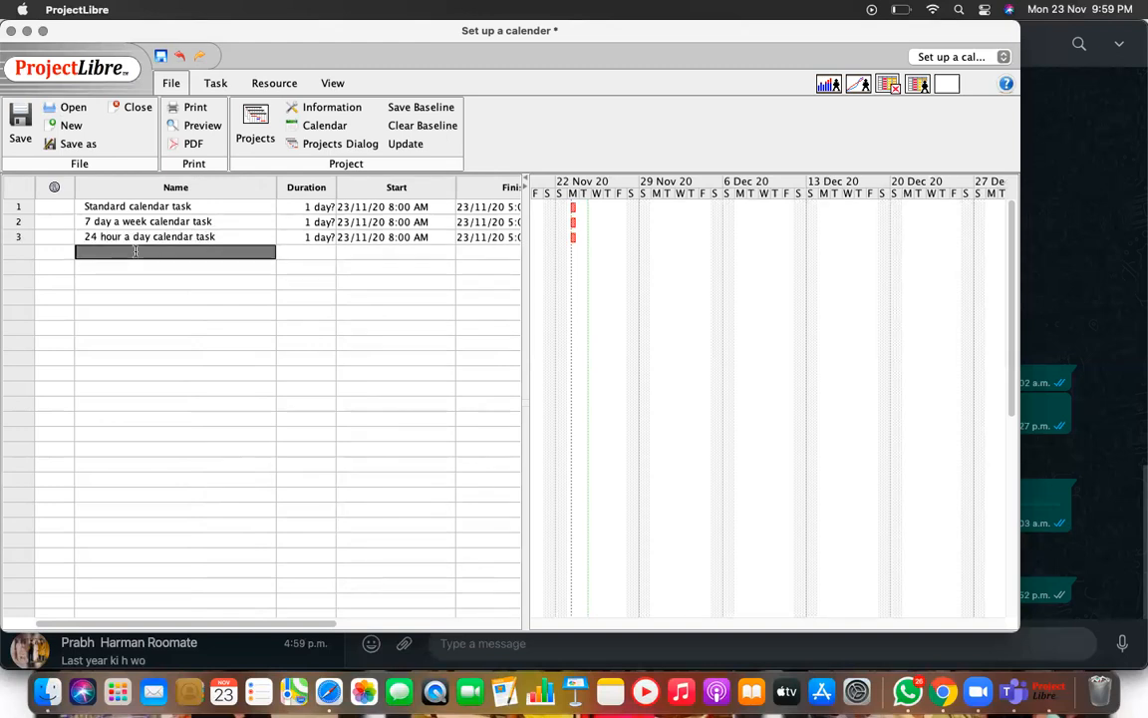
pyautogui.write('Tuesday o')
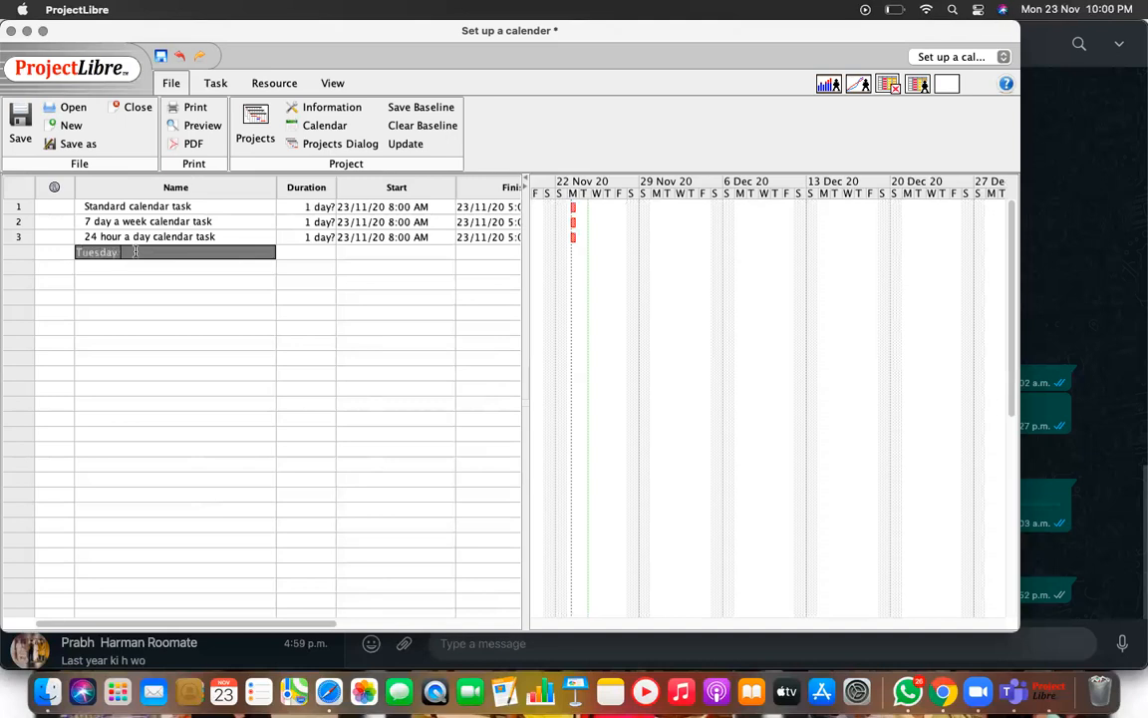
pyautogui.write('ff calendar task')
pyautogui.click(314, 252)
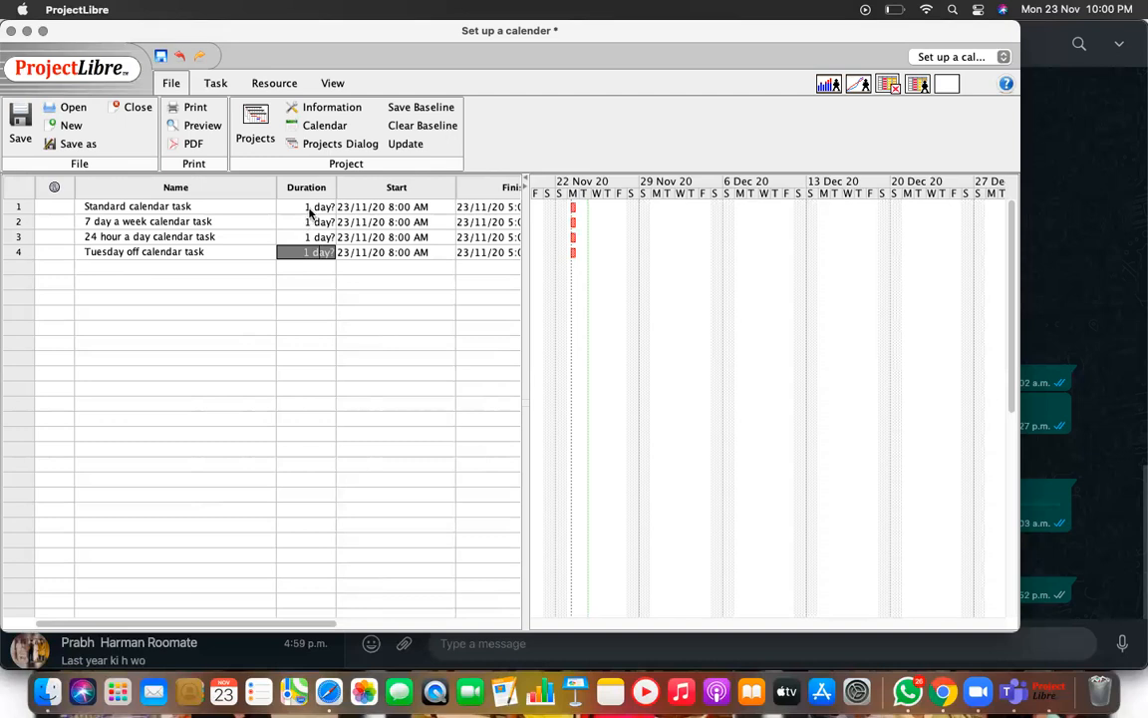
# - Set the duration of all four tasks to 10 days
pyautogui.click(309, 207)
pyautogui.write('10')
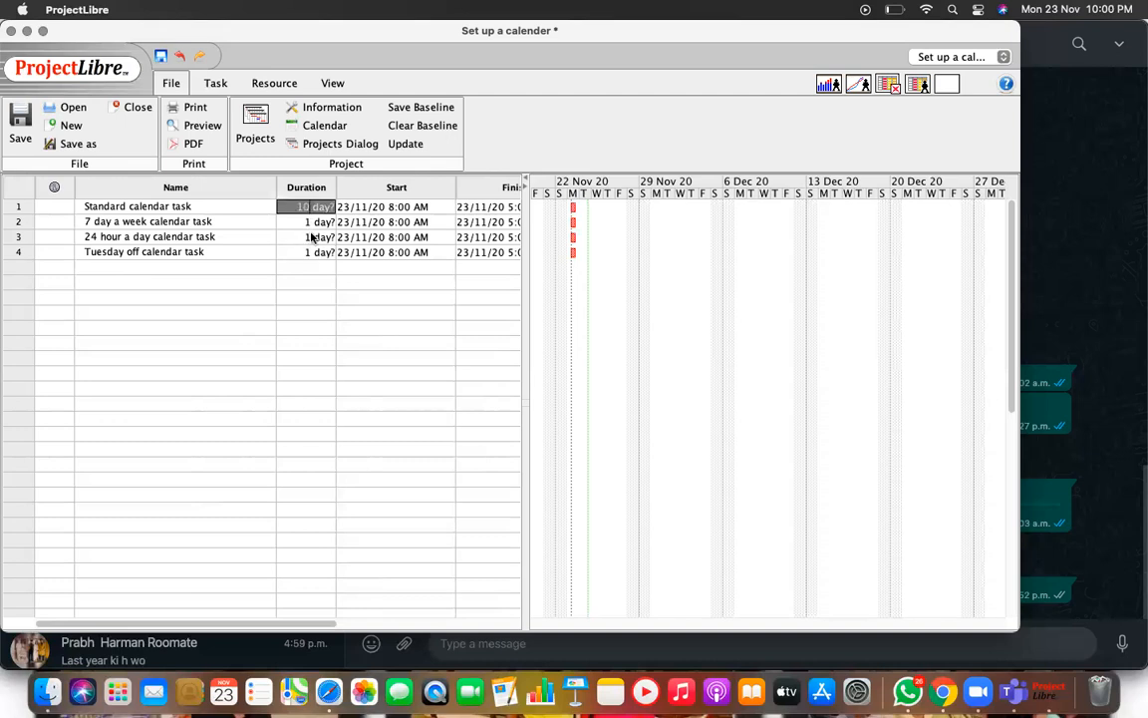
pyautogui.press('Return')
pyautogui.write('10')
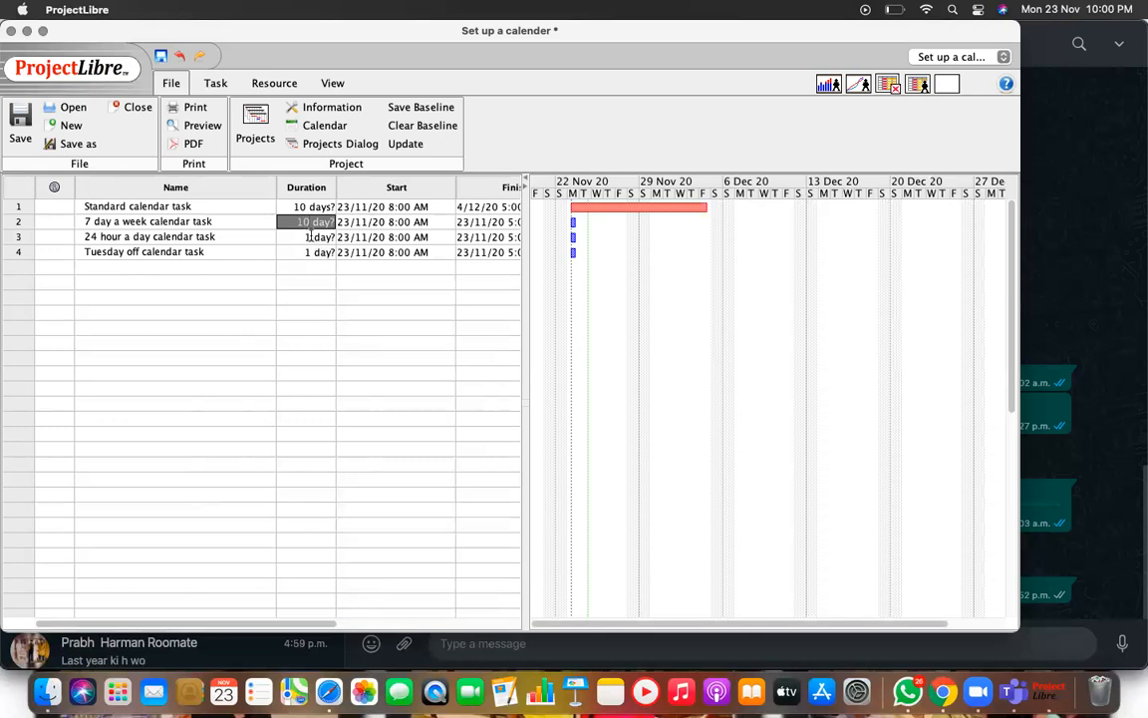
pyautogui.press('Return')
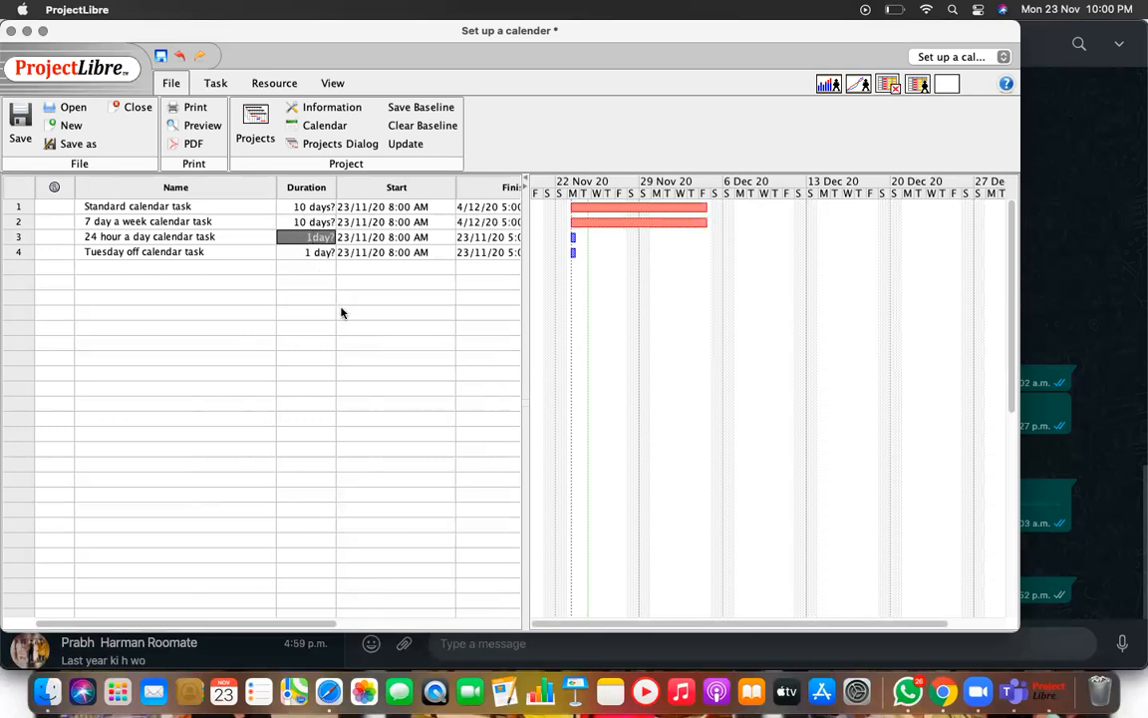
pyautogui.write('10')
pyautogui.press('Return')
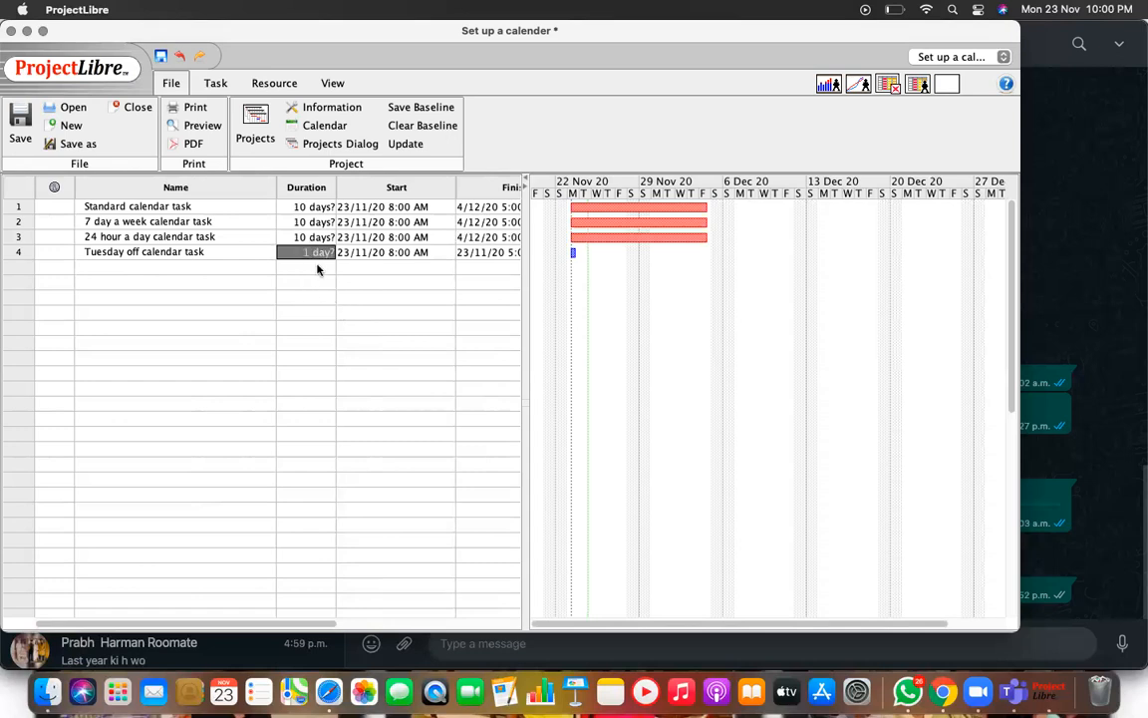
pyautogui.write('10')
pyautogui.press('Return')
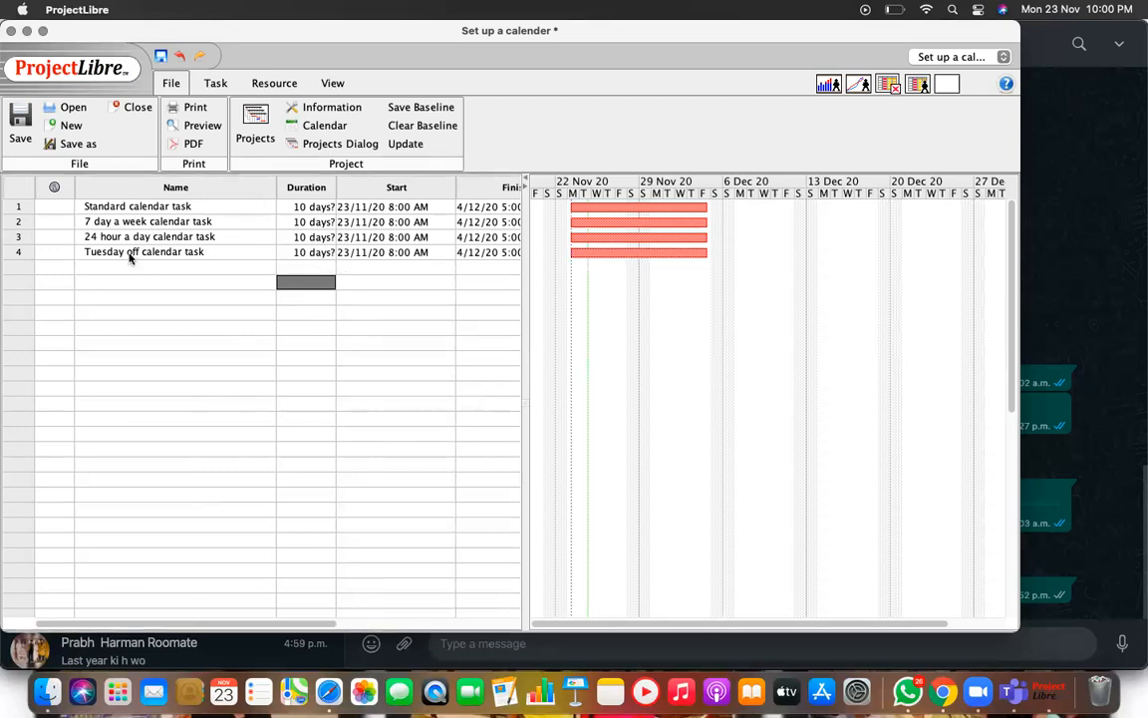
# - Save a baseline of the project schedule
pyautogui.doubleClick(126, 205)
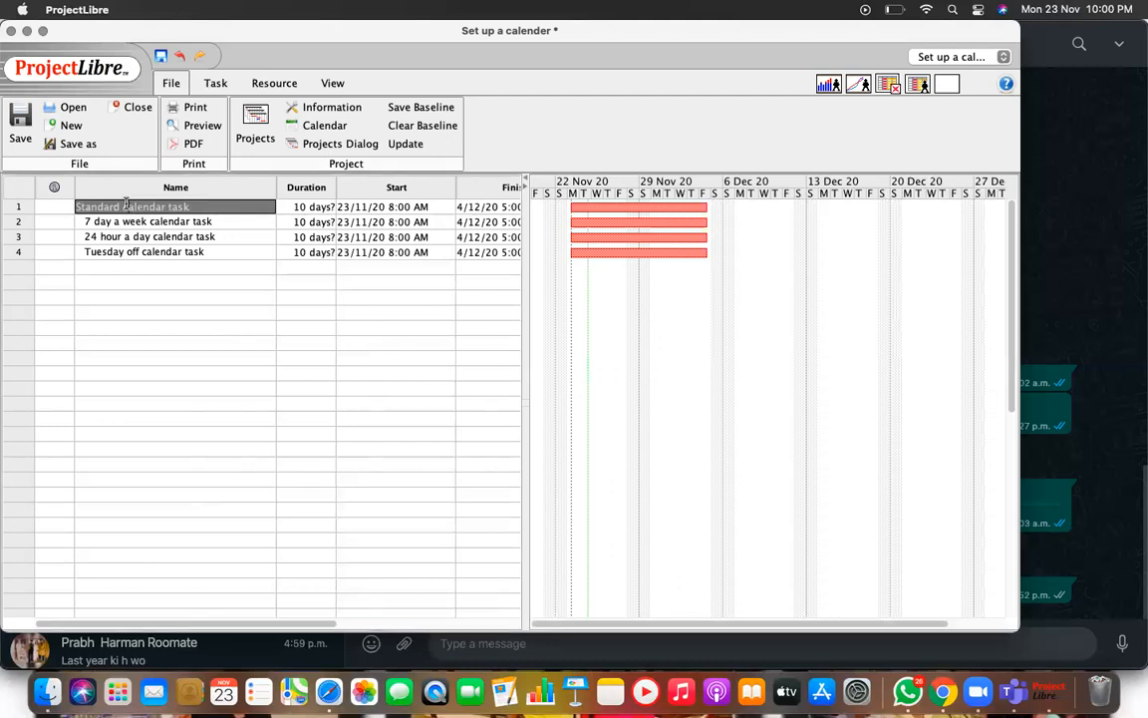
pyautogui.click(420, 107)
pyautogui.click(438, 397)
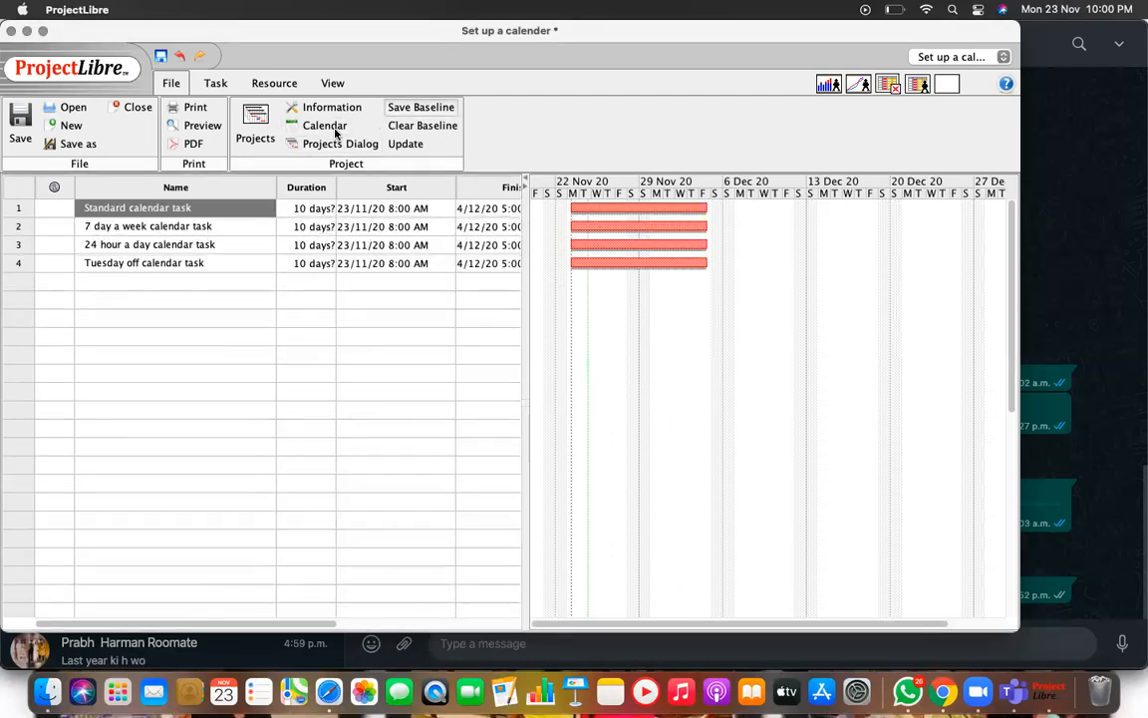
# - Create a new base calendar named "7 day a week" among the project's working calendars
pyautogui.click(333, 127)
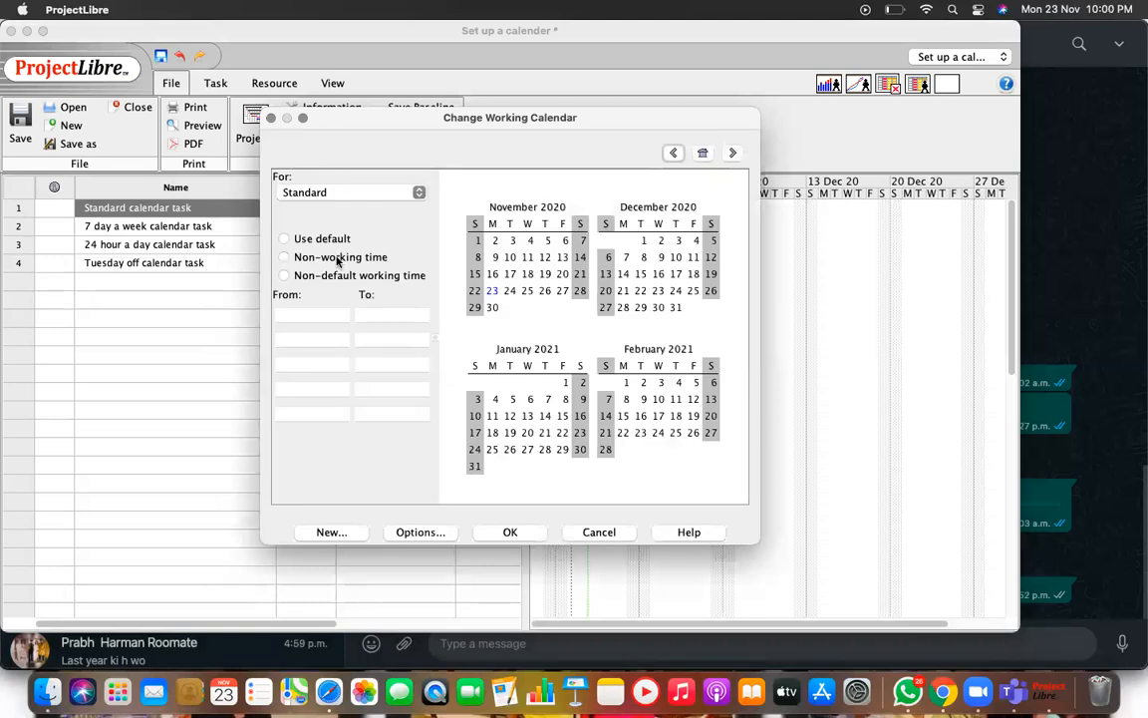
pyautogui.click(298, 193)
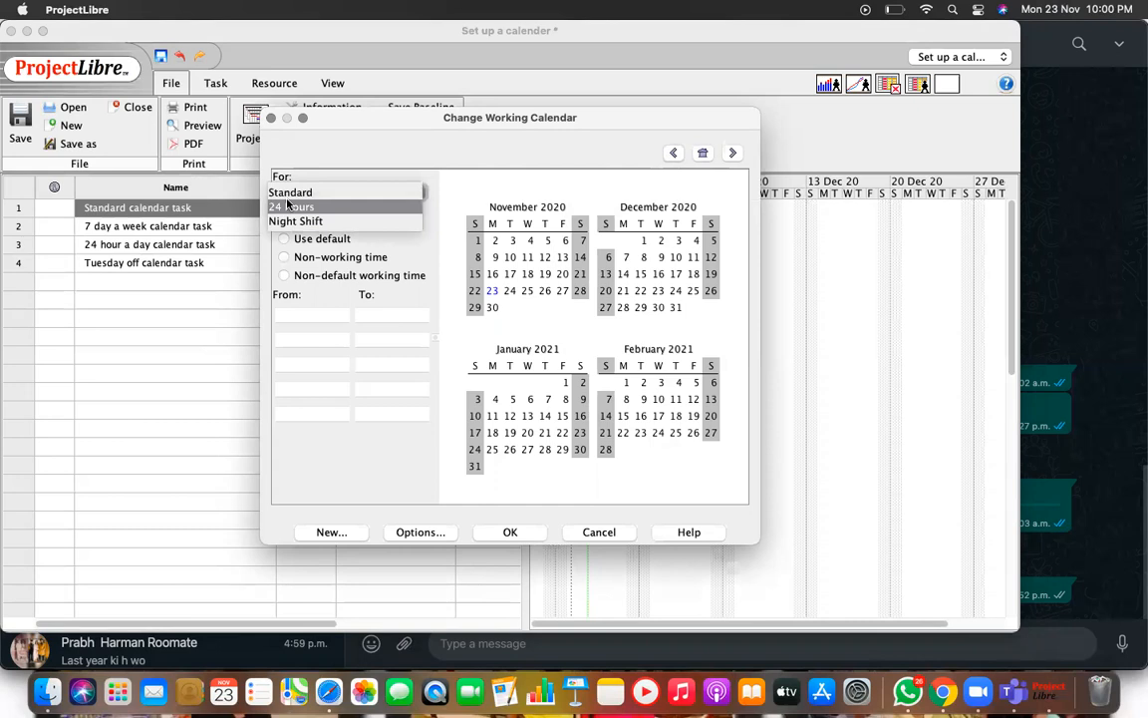
pyautogui.click(491, 160)
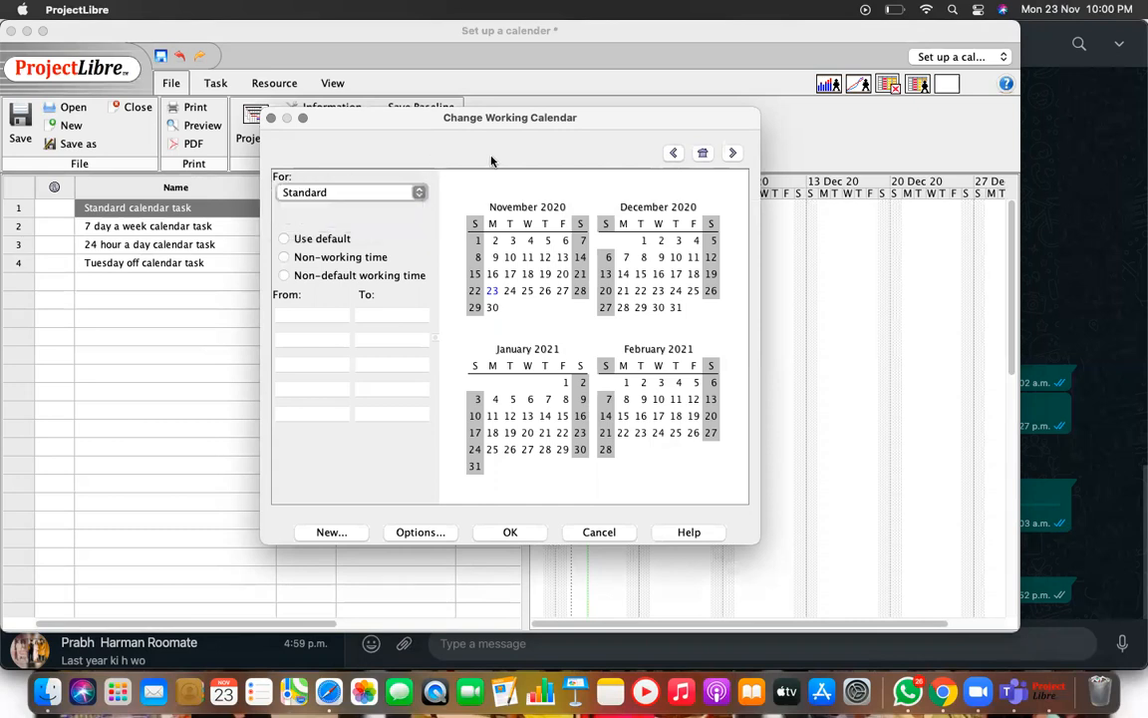
pyautogui.click(332, 533)
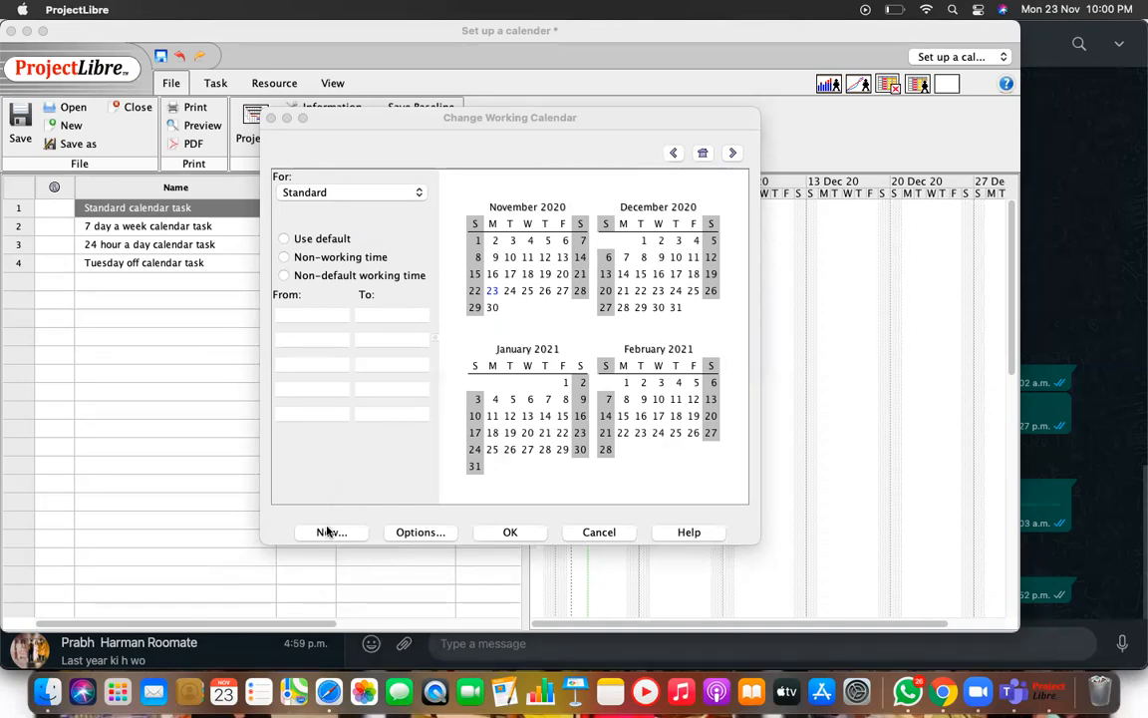
pyautogui.click(327, 533)
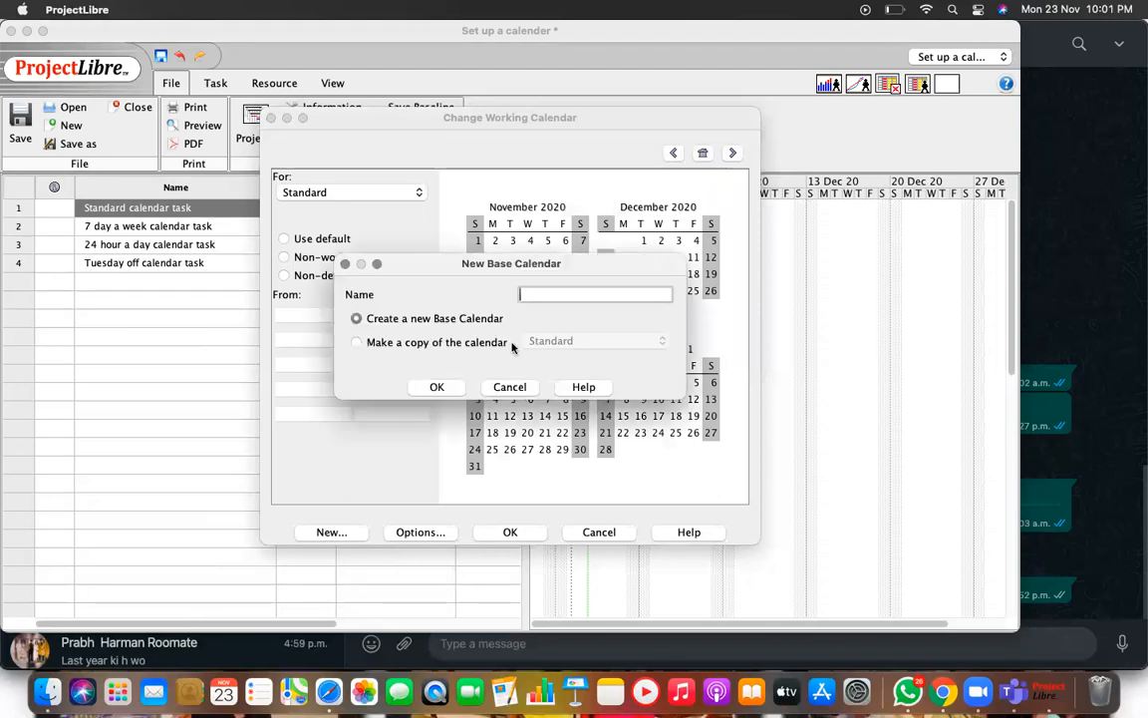
pyautogui.write('7 day a week')
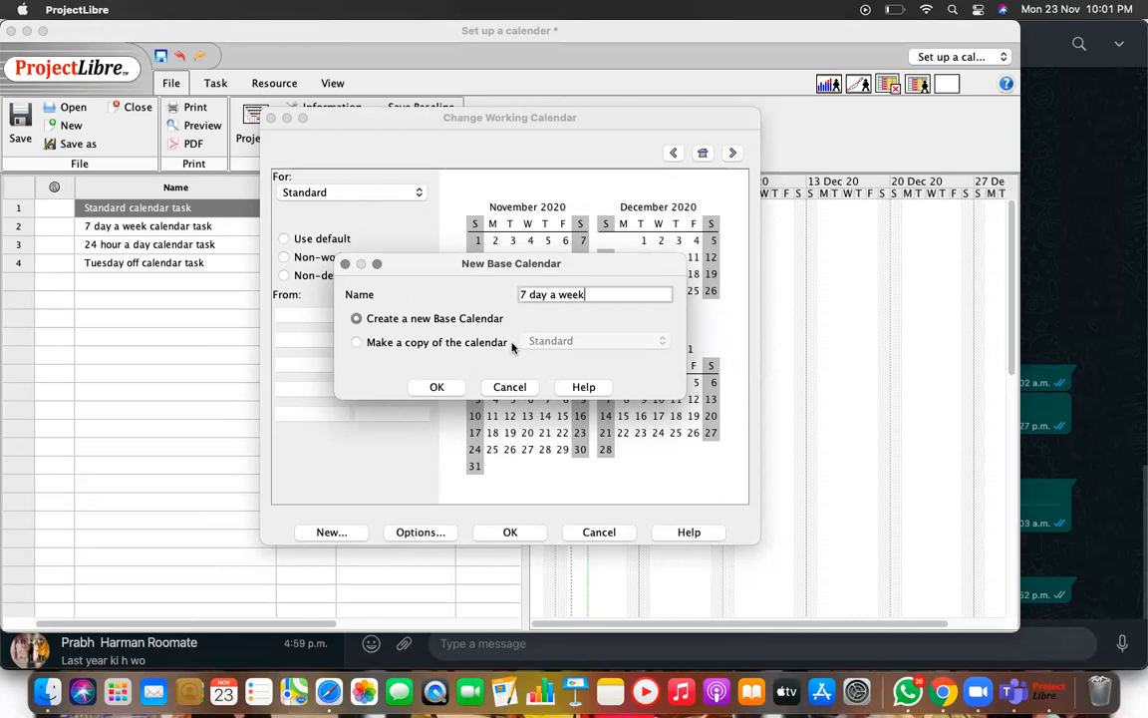
pyautogui.click(439, 389)
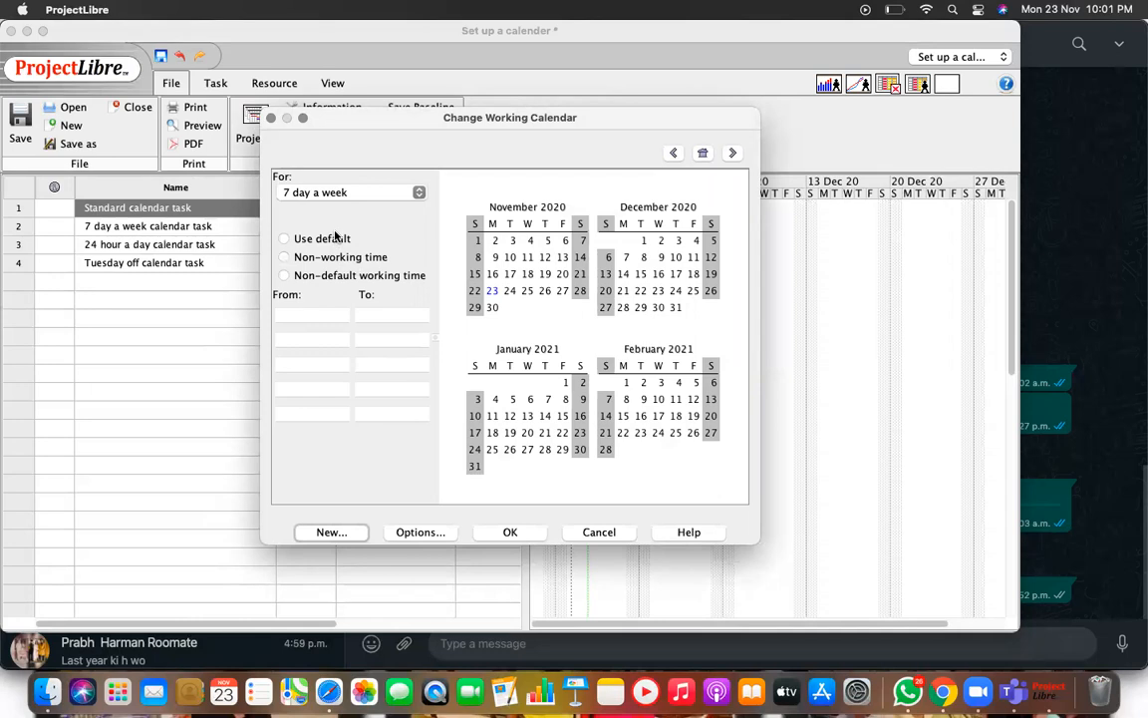
# - Make all Saturdays non-default working time, 8:00–12:00 and 13:00–17:00, in the "7 day a week" calendar and save it
pyautogui.click(284, 240)
pyautogui.click(285, 276)
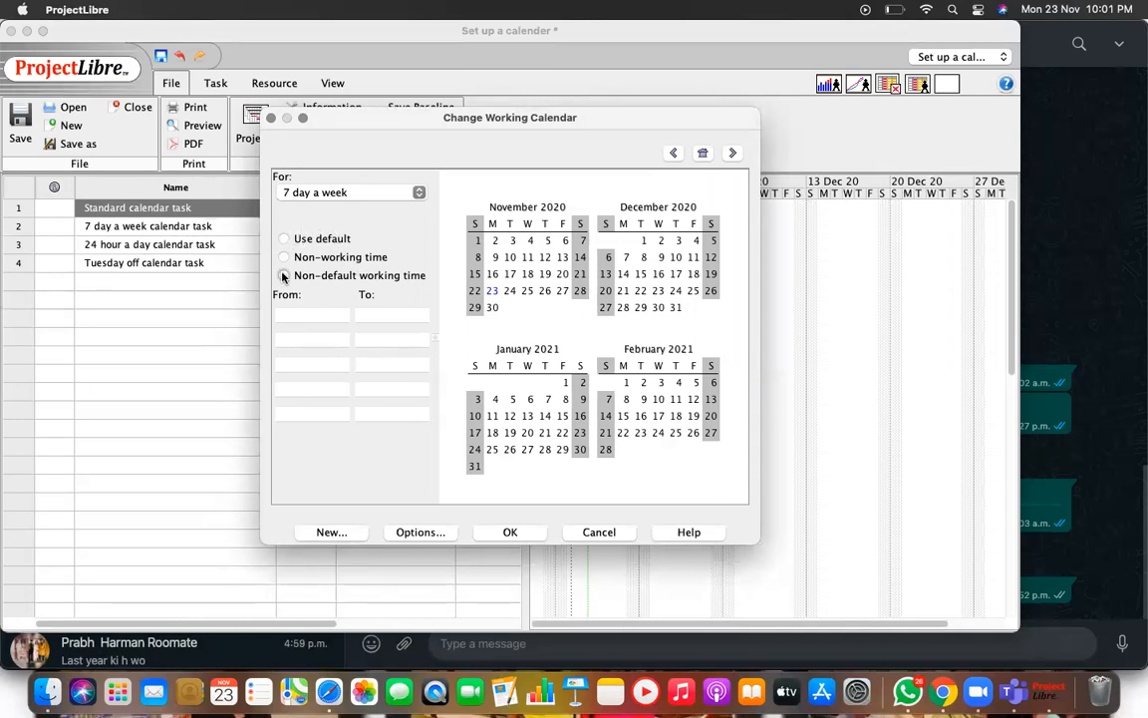
pyautogui.click(578, 223)
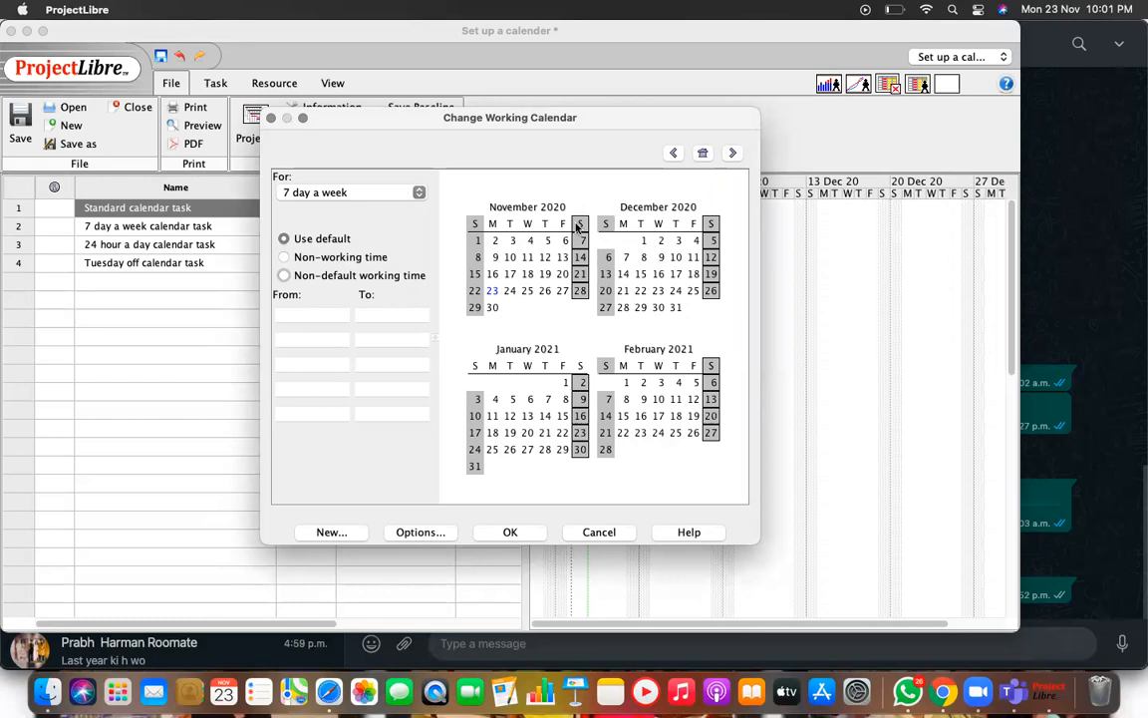
pyautogui.click(283, 277)
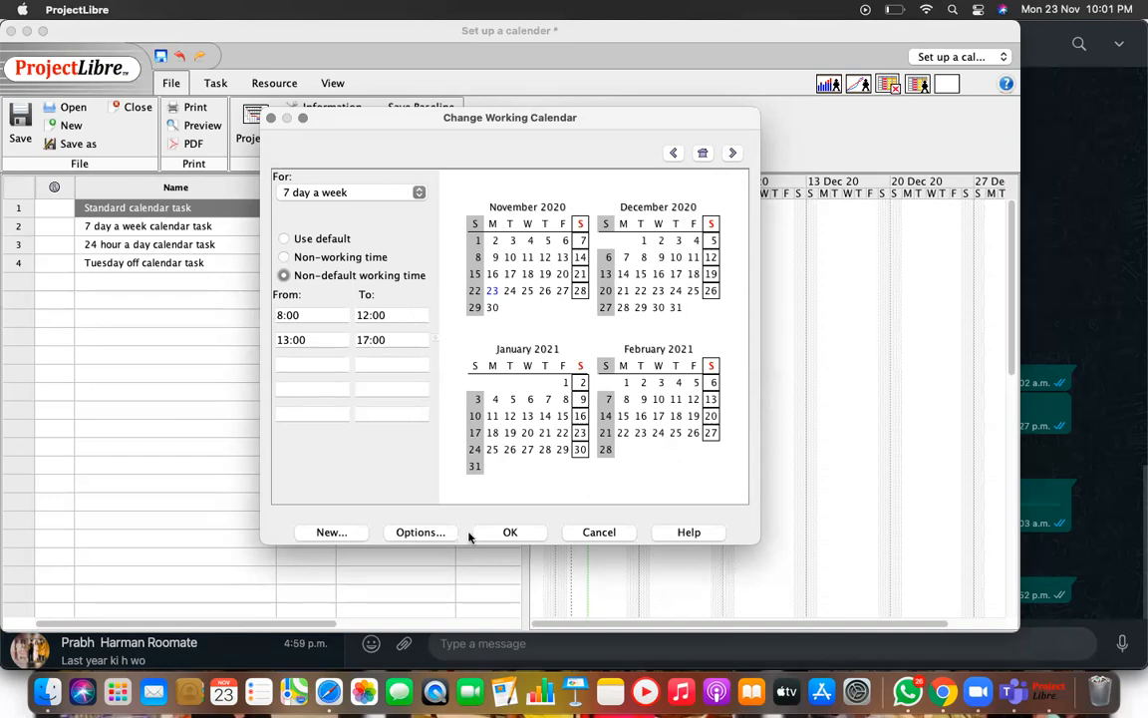
pyautogui.click(509, 532)
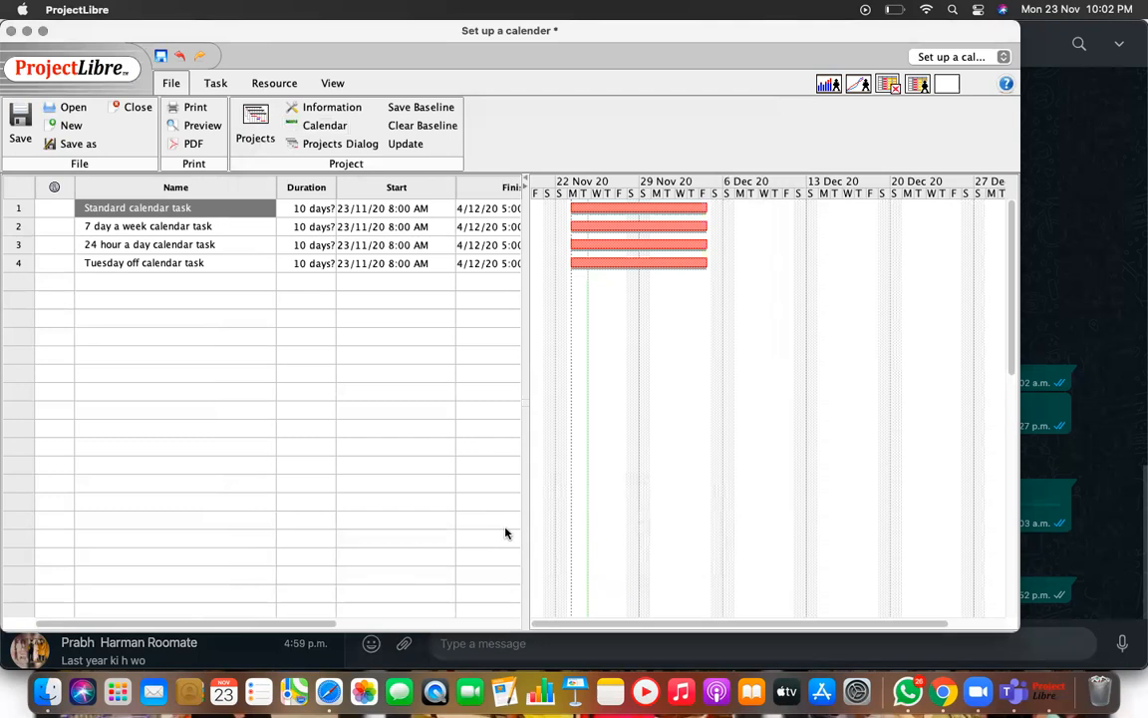
# - Create another new base calendar named "Tuesday off"
pyautogui.click(325, 128)
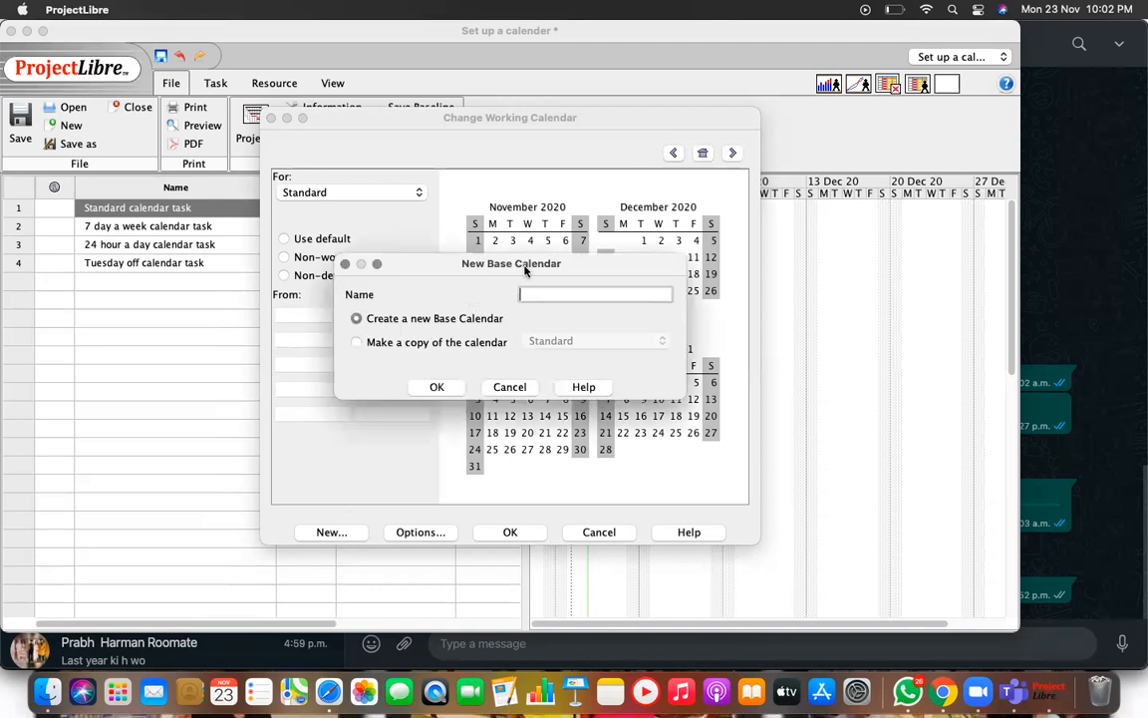
pyautogui.write('Tuesday off')
pyautogui.click(437, 387)
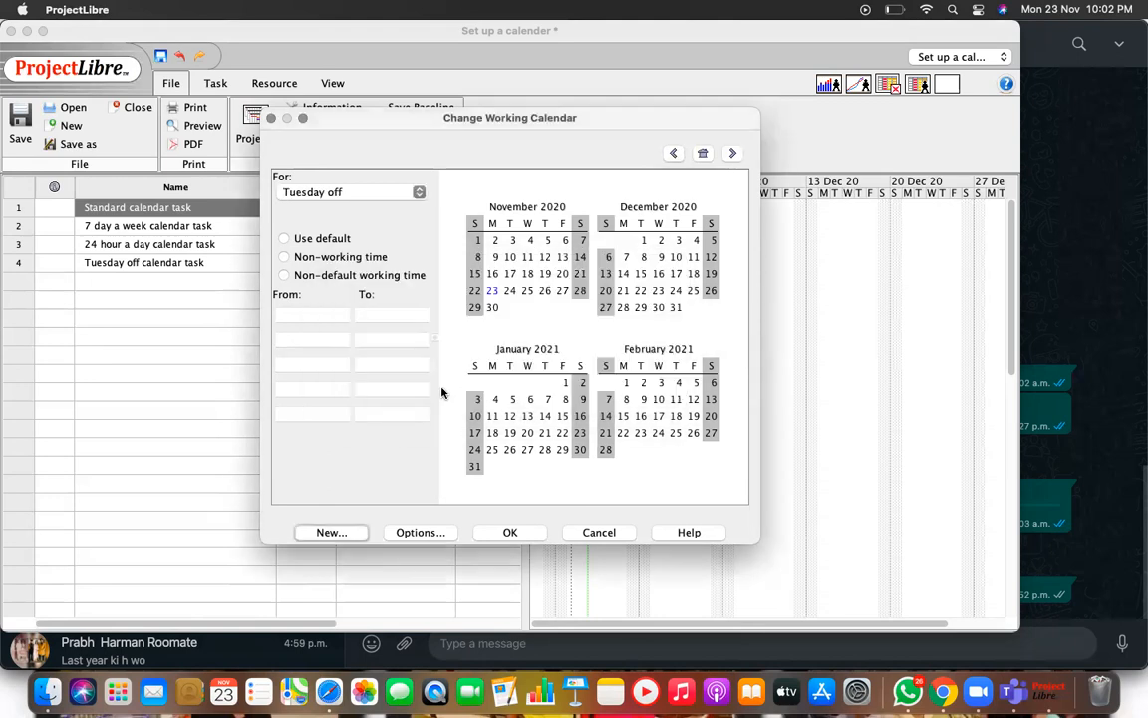
# - Mark all Tuesdays as non-working time in the "Tuesday off" calendar and save it
pyautogui.click(285, 258)
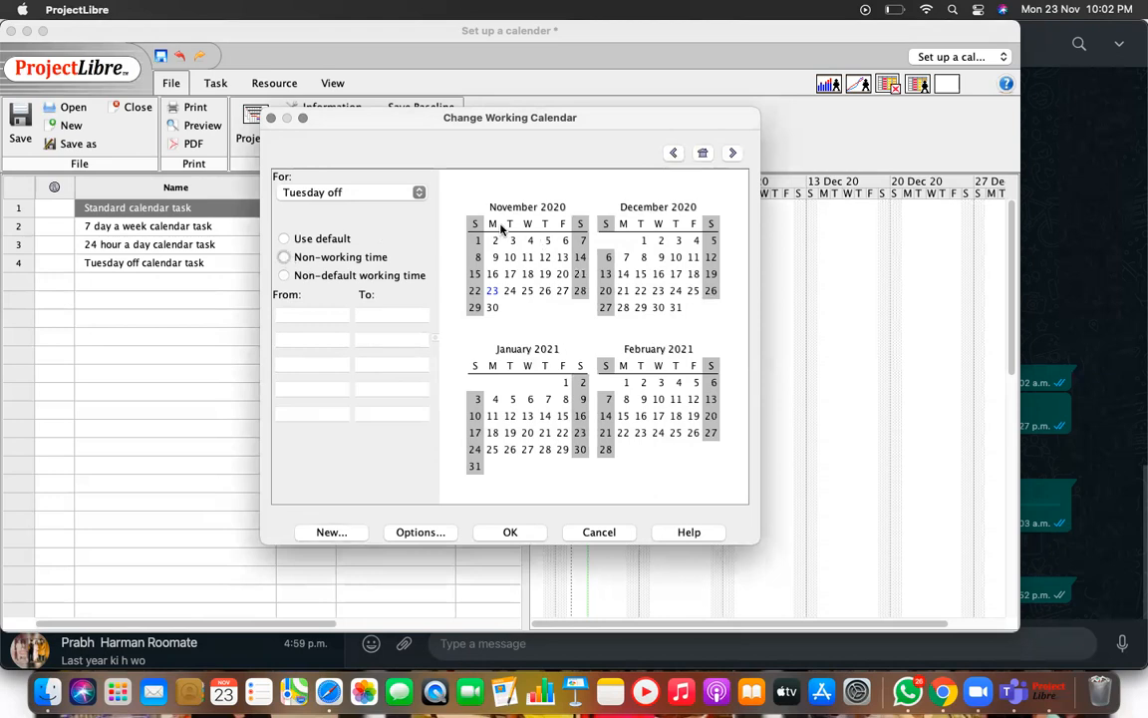
pyautogui.click(510, 224)
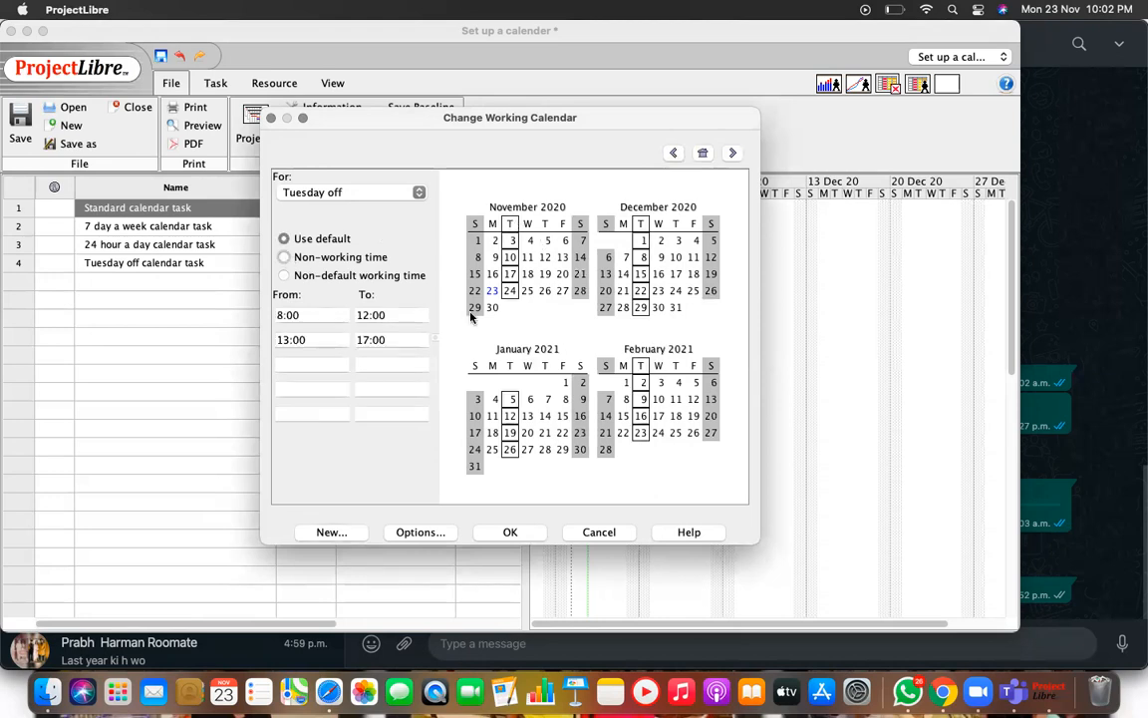
pyautogui.click(285, 257)
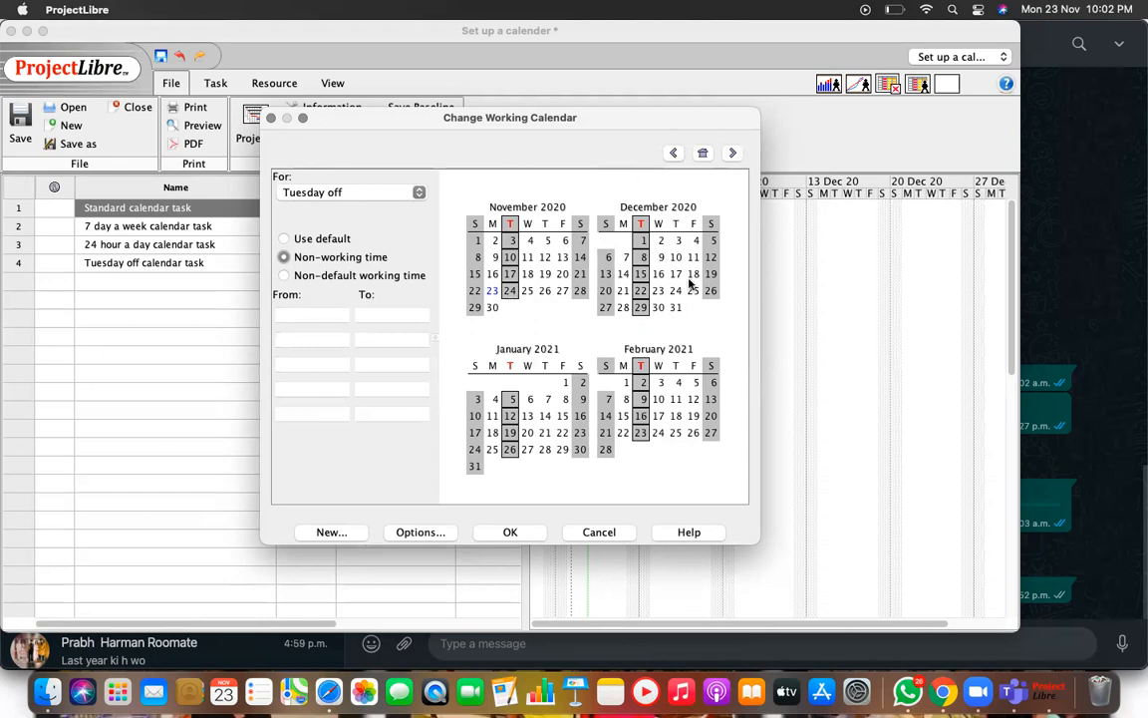
pyautogui.click(510, 533)
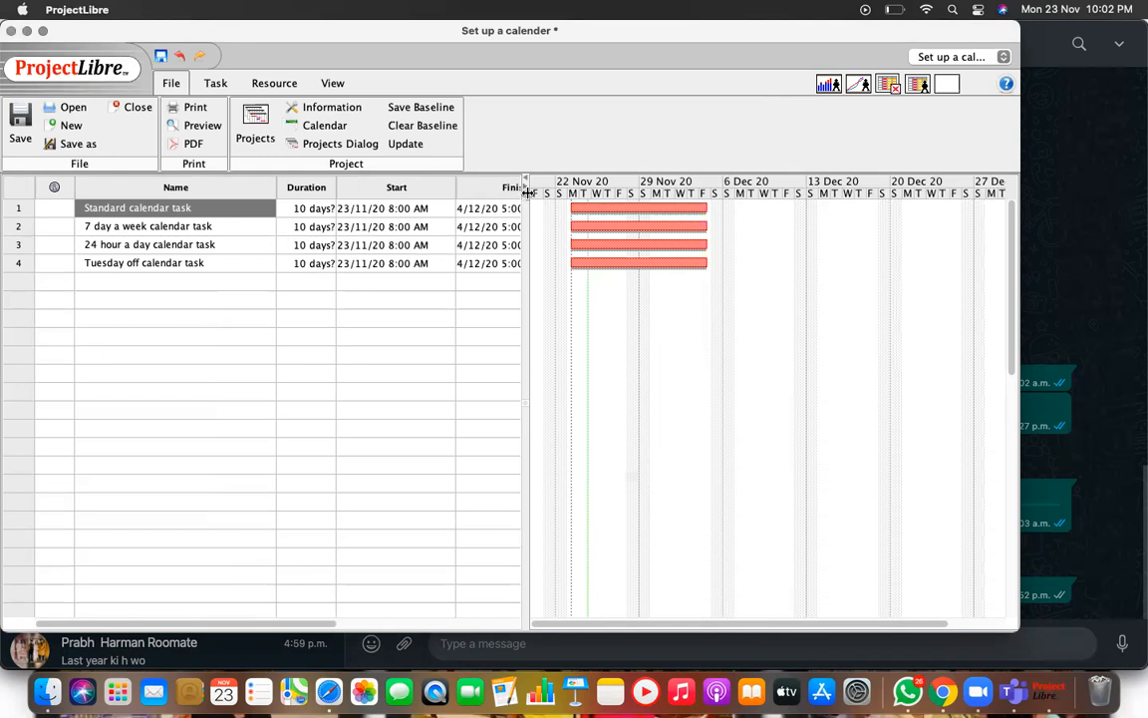
# - Widen the task table beside the Gantt chart to show the full Finish dates
pyautogui.moveTo(528, 192); pyautogui.dragTo(543, 192)
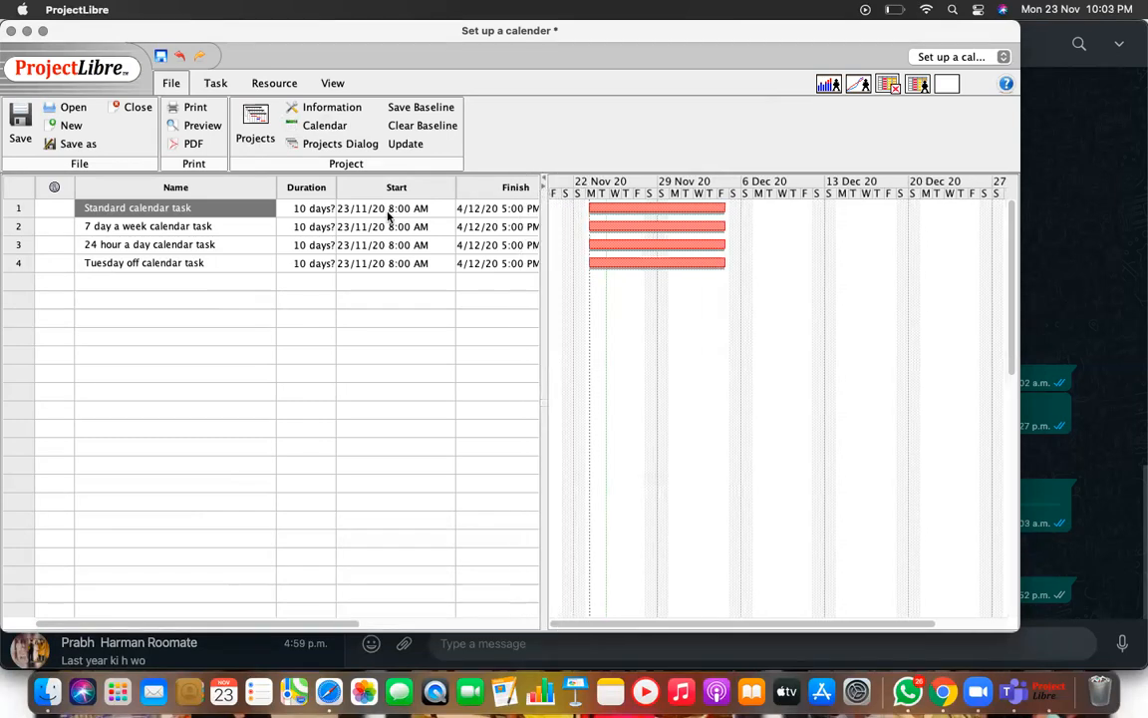
# - Assign the Standard calendar as the task calendar of the "Standard calendar task"
pyautogui.click(18, 208)
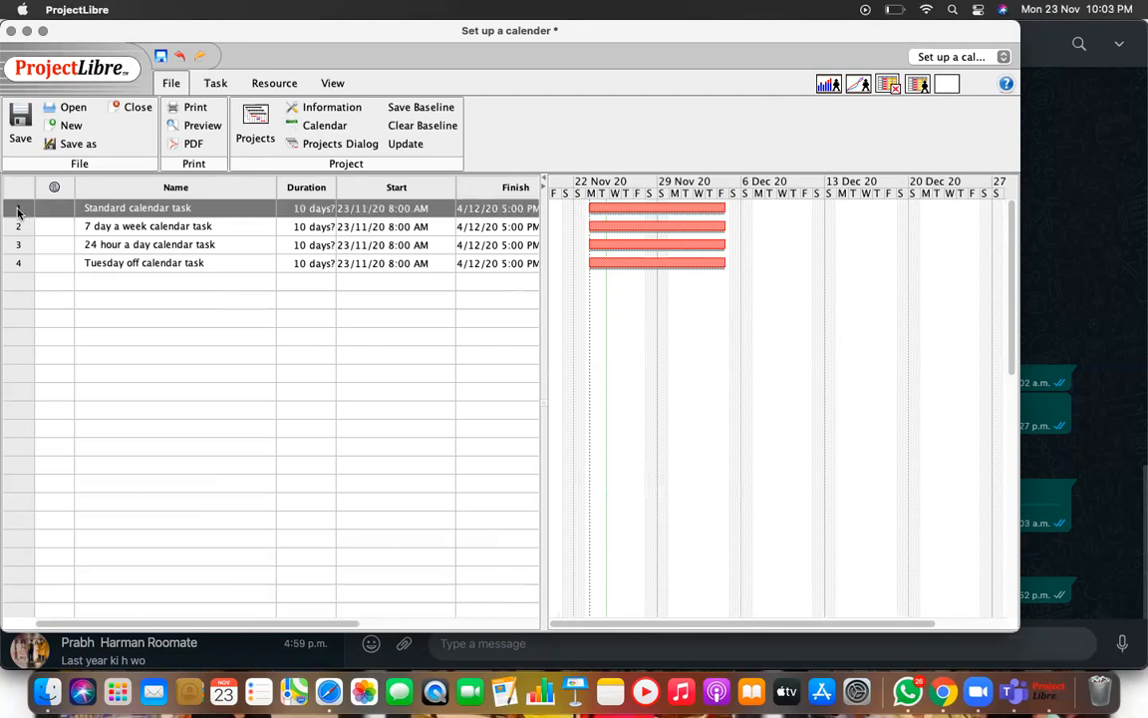
pyautogui.doubleClick(18, 210)
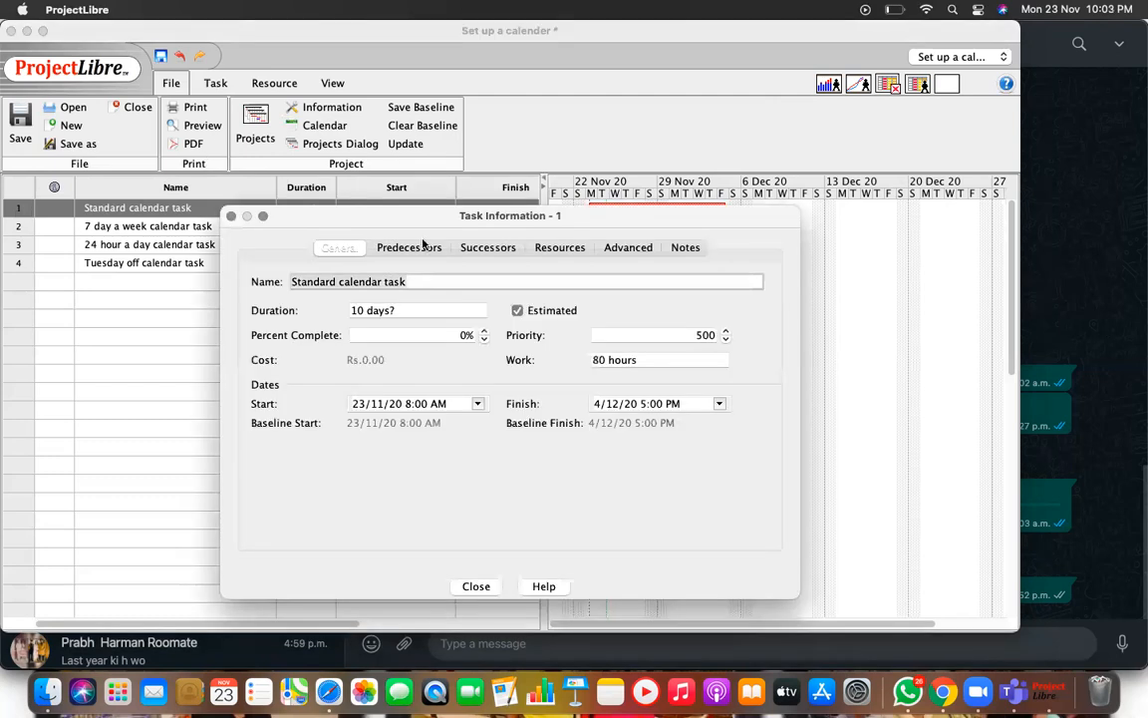
pyautogui.click(628, 247)
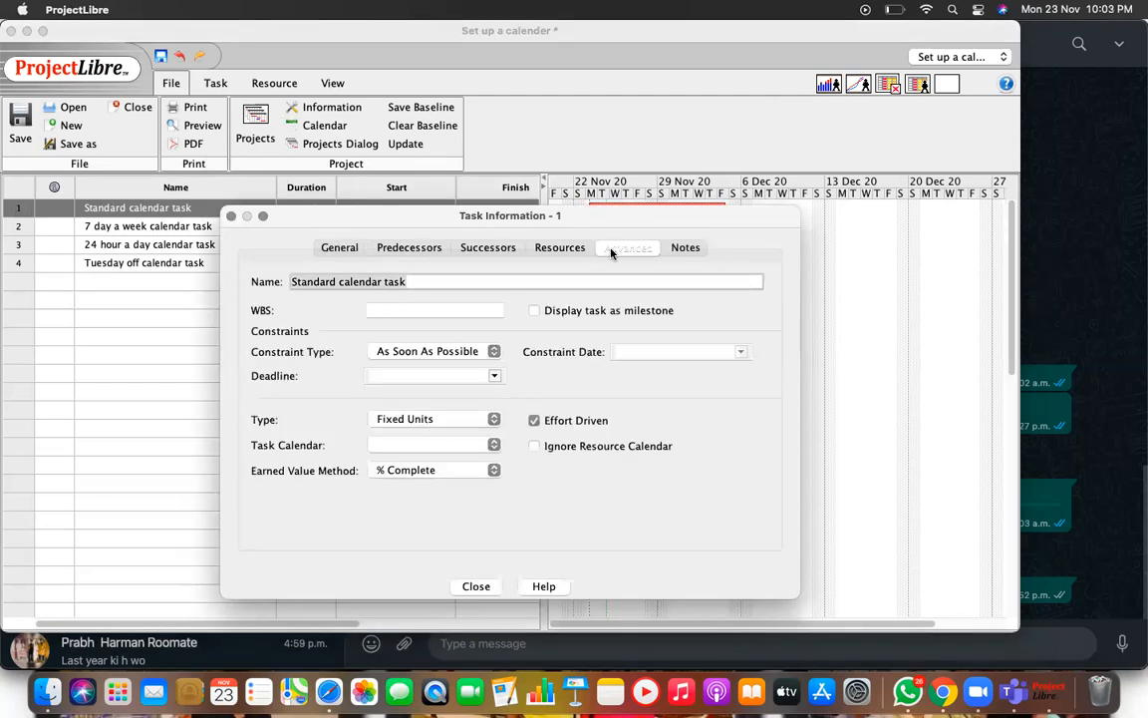
pyautogui.click(430, 444)
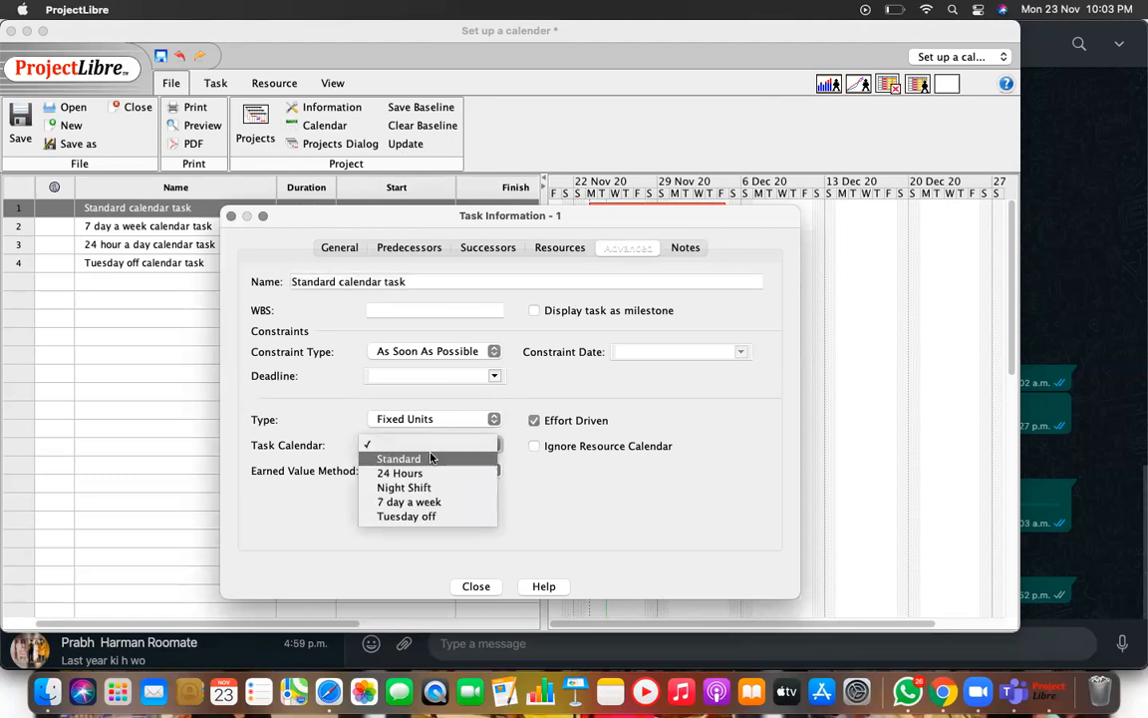
pyautogui.click(430, 457)
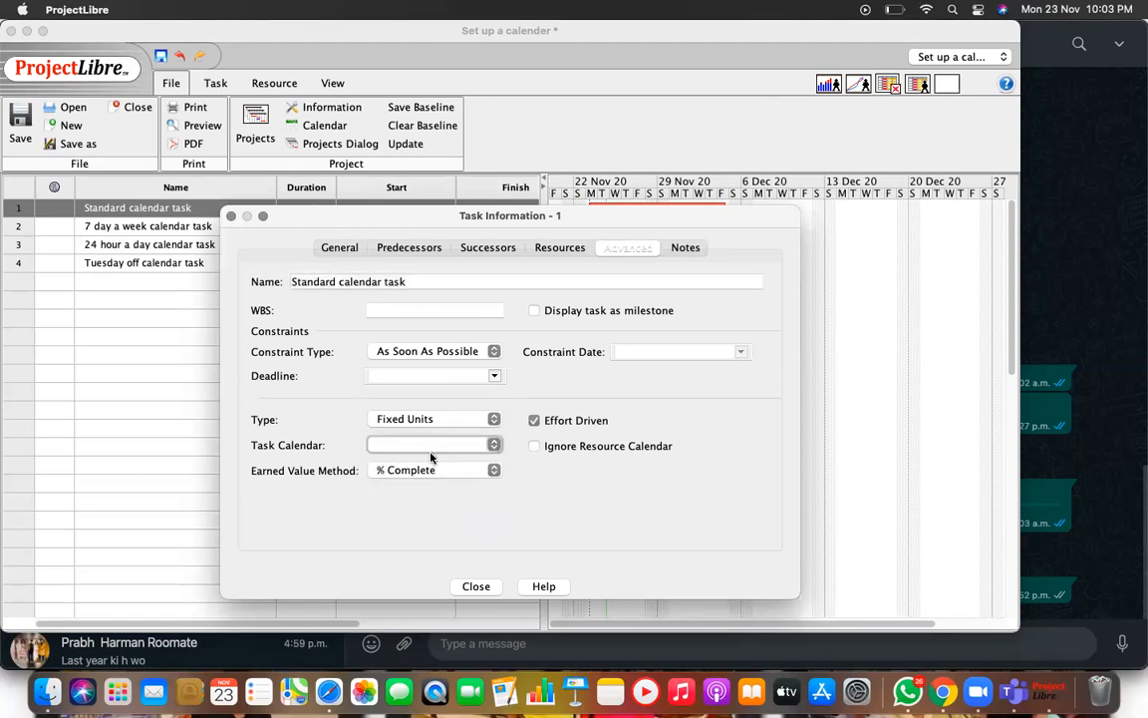
pyautogui.click(486, 587)
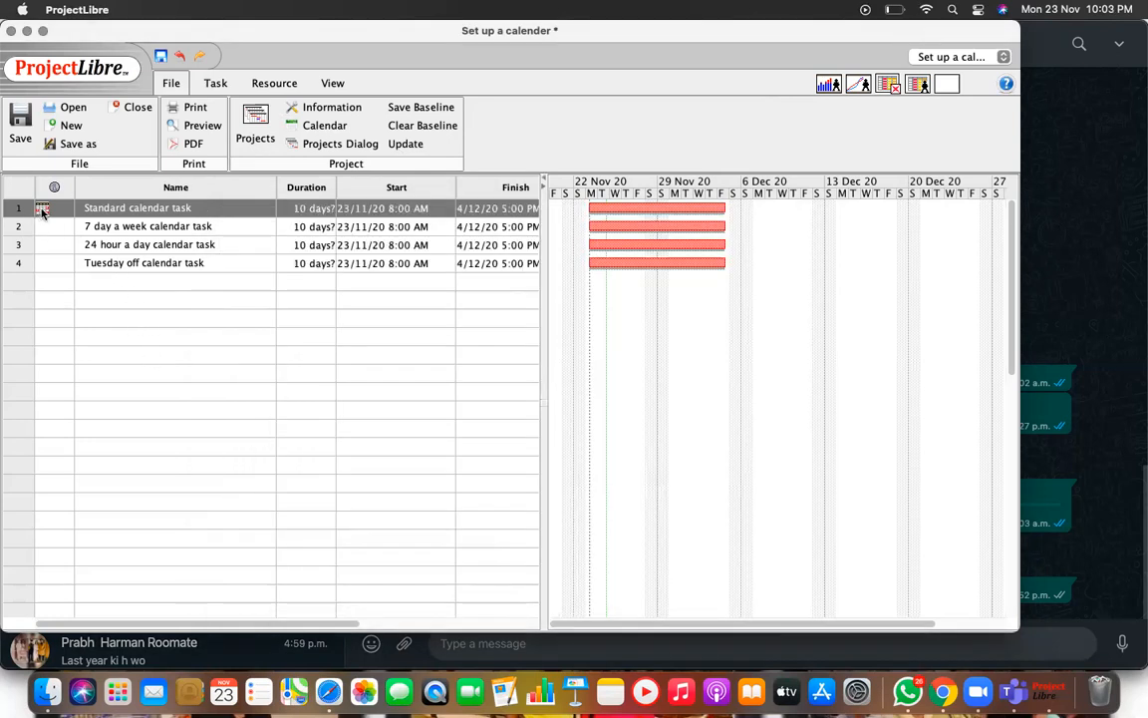
pyautogui.moveTo(42, 212)
# - Assign the "7 day a week" calendar as the task calendar of the "7 day a week calendar task"
pyautogui.click(47, 228)
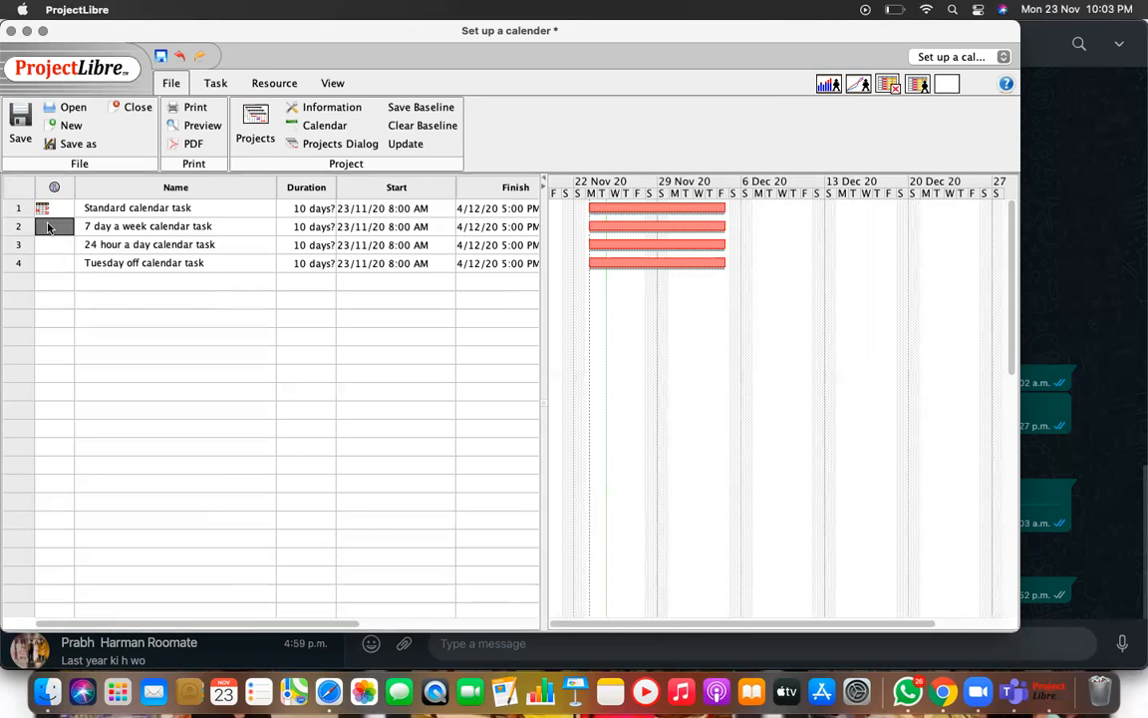
pyautogui.click(18, 228)
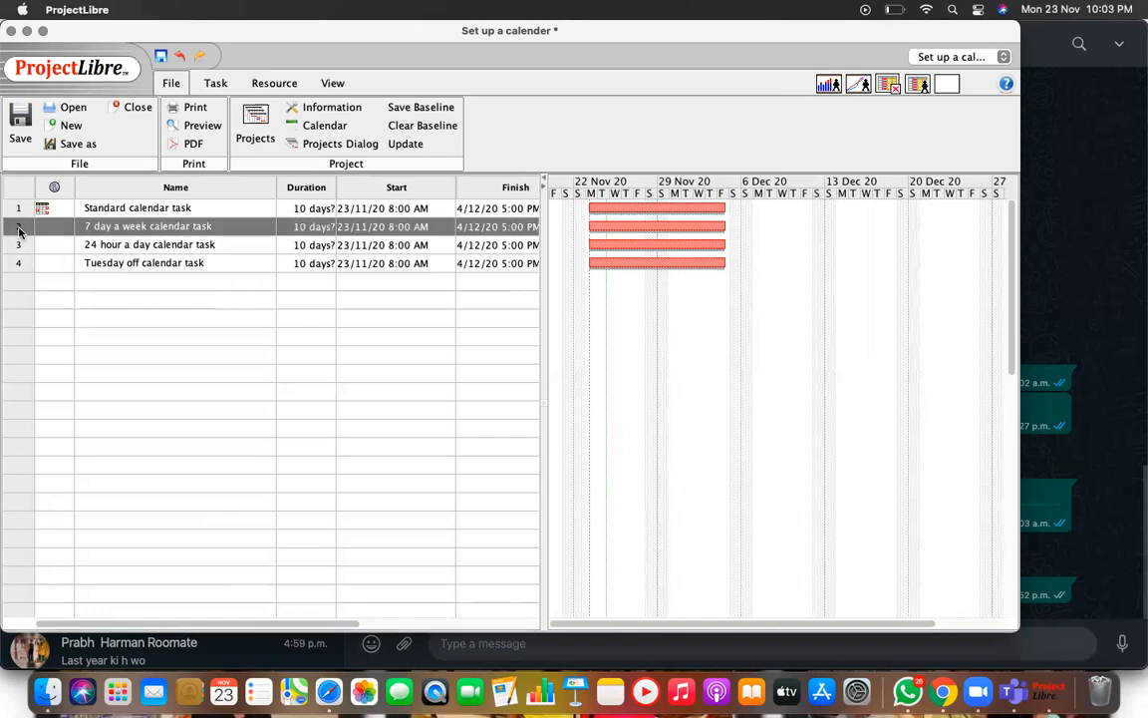
pyautogui.doubleClick(18, 228)
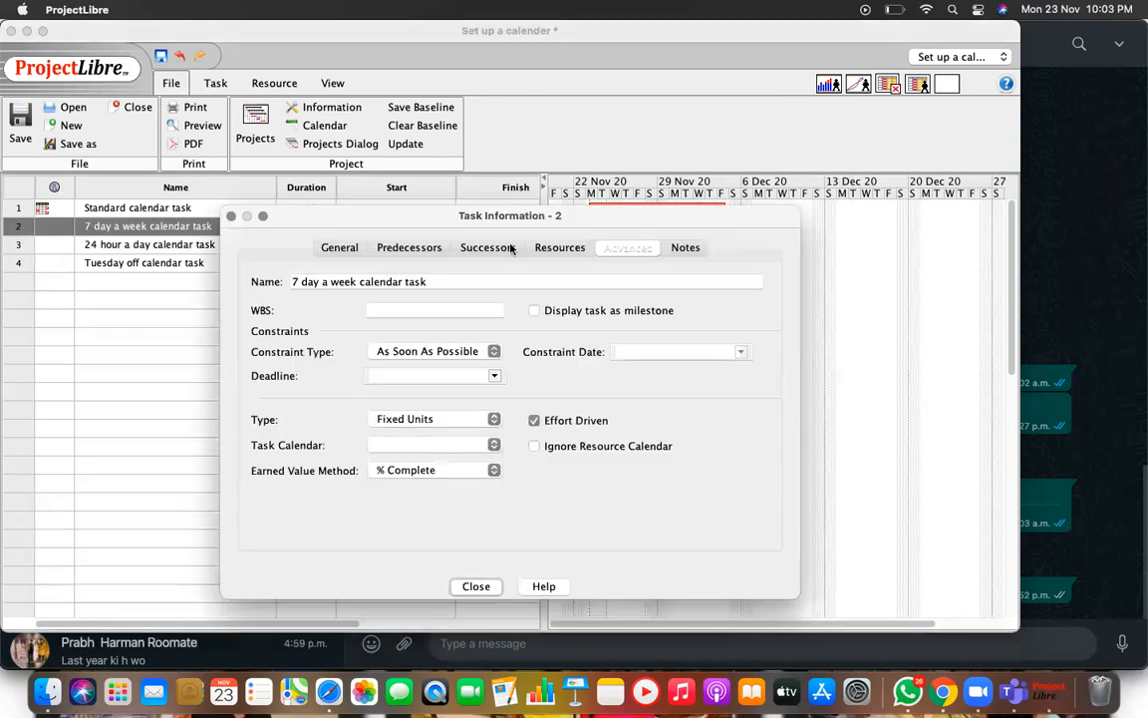
pyautogui.click(421, 446)
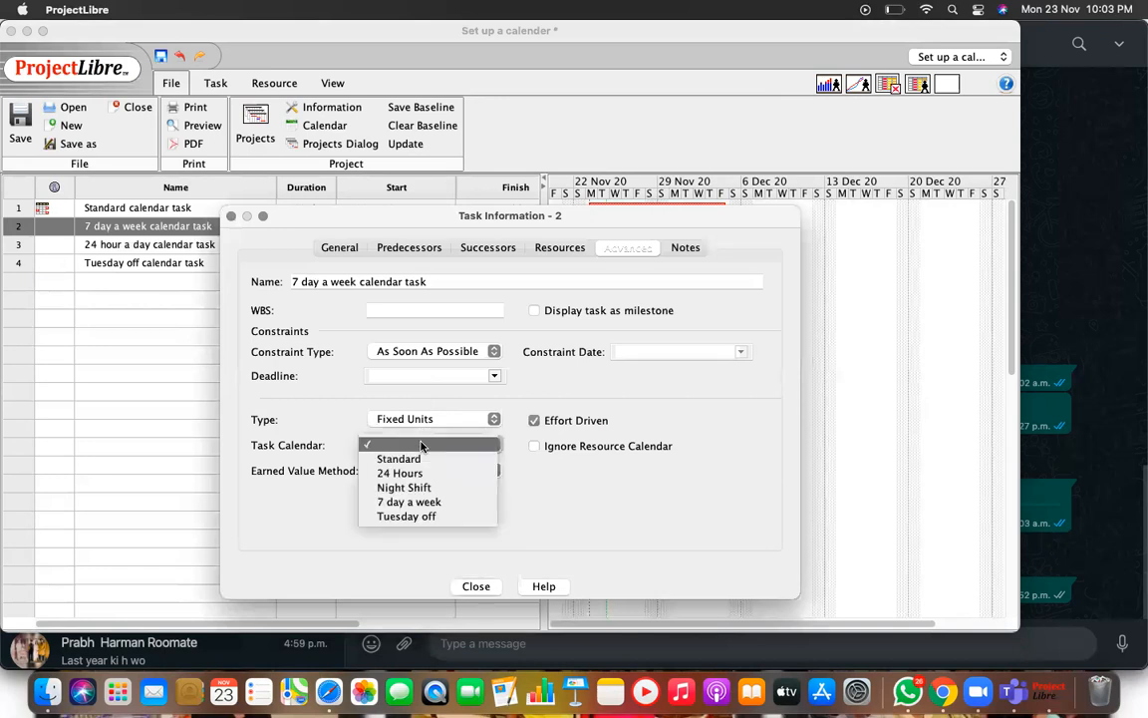
pyautogui.click(417, 501)
pyautogui.click(486, 586)
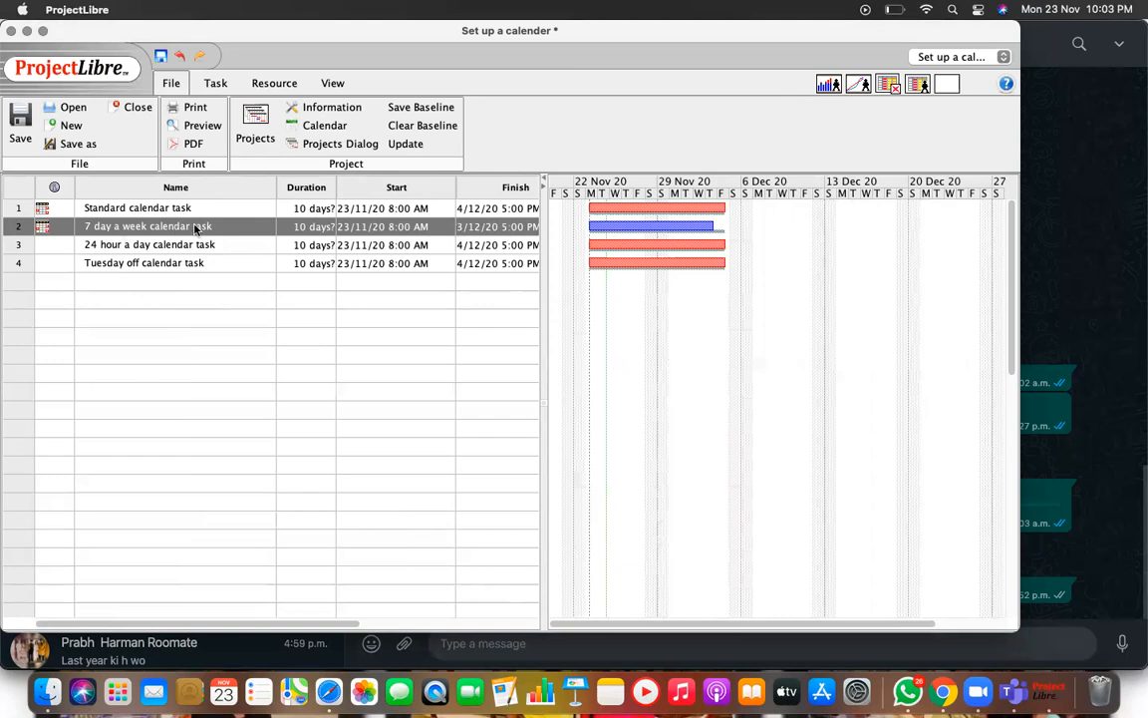
# - Assign the 24 Hours calendar to the "24 hour a day calendar task" and keep its constraint type at As Soon As Possible
pyautogui.click(40, 244)
pyautogui.click(26, 246)
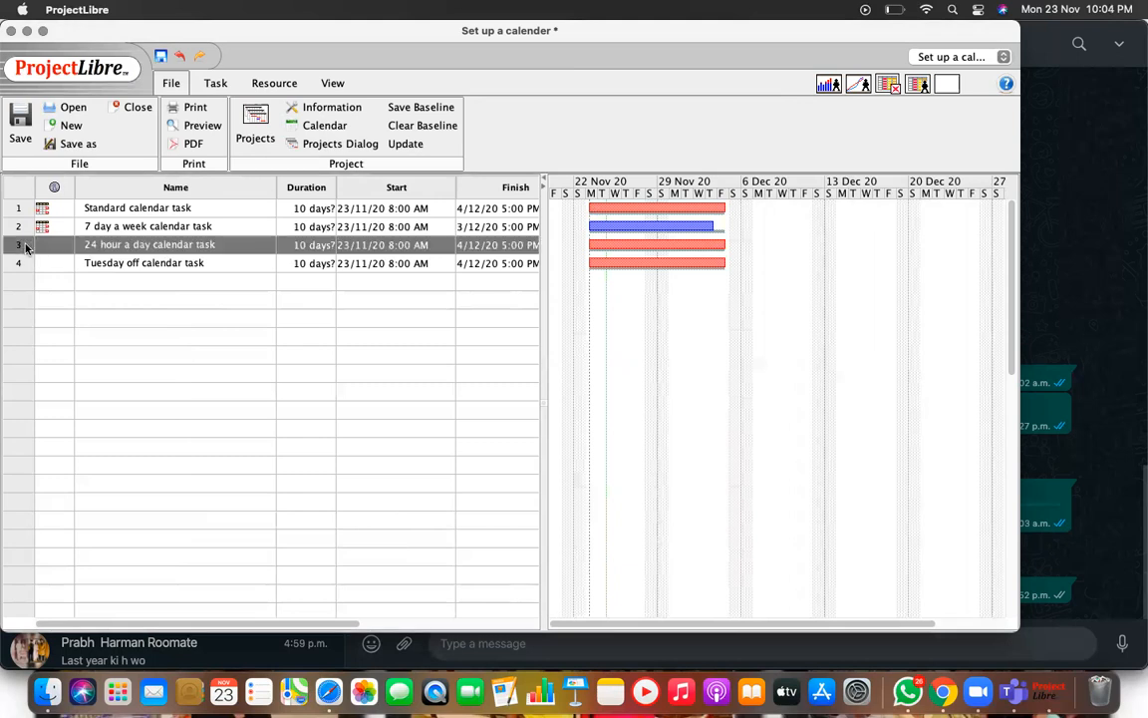
pyautogui.doubleClick(26, 246)
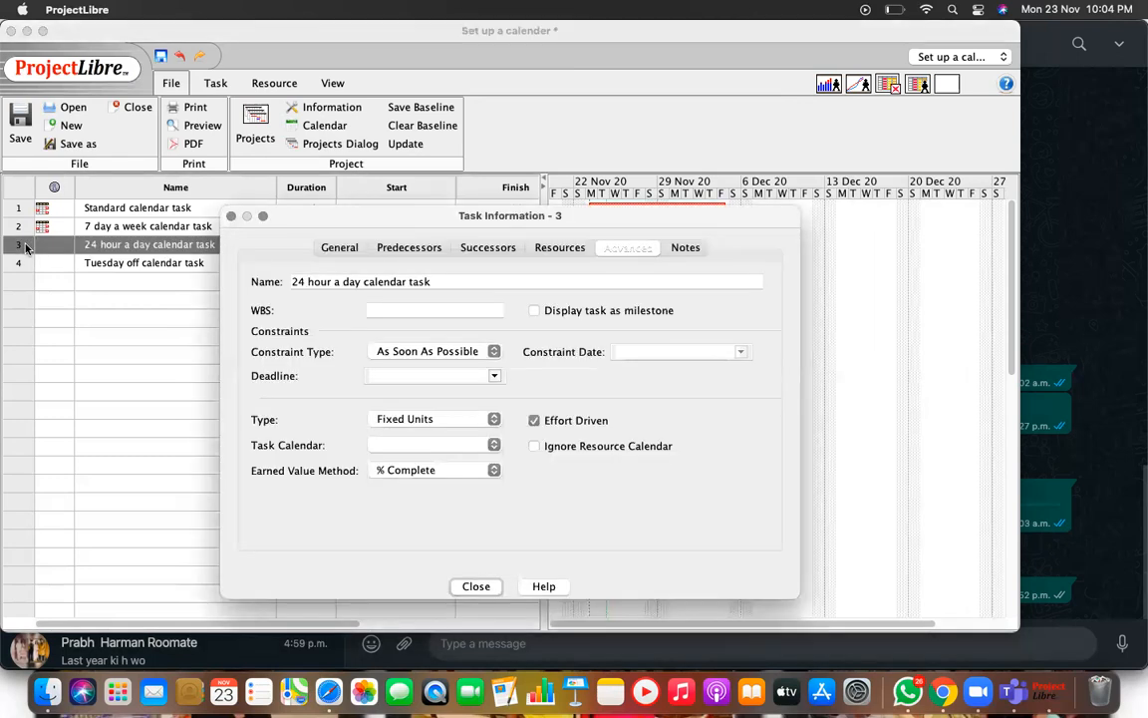
pyautogui.click(469, 444)
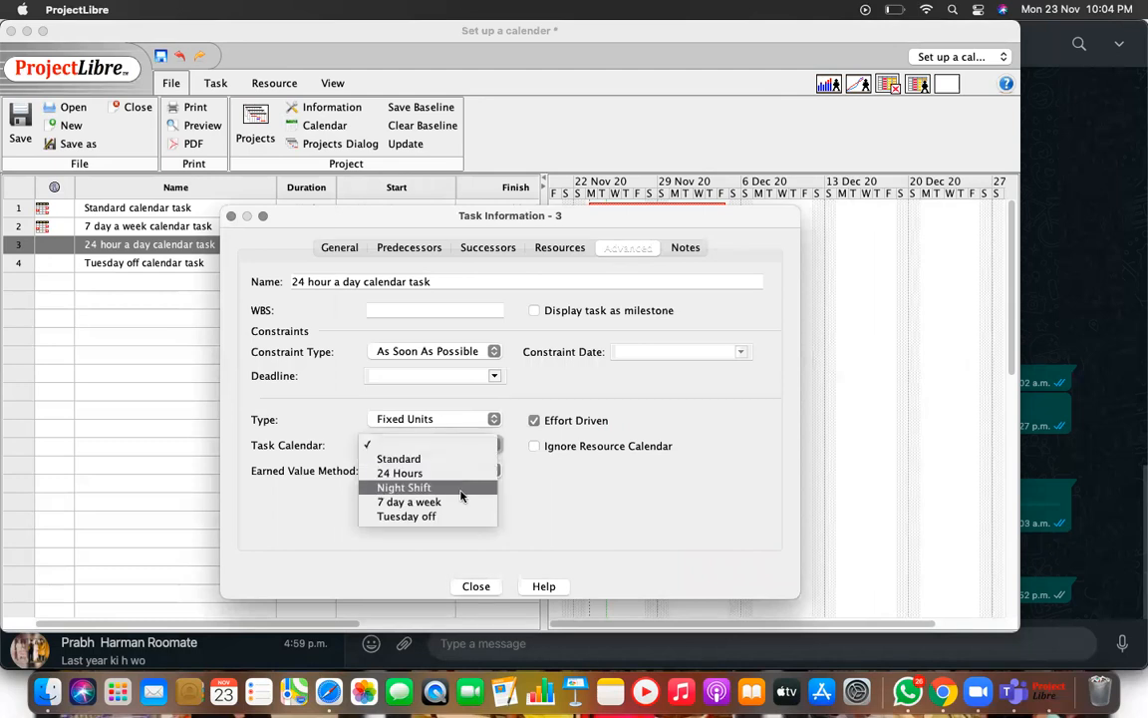
pyautogui.click(461, 476)
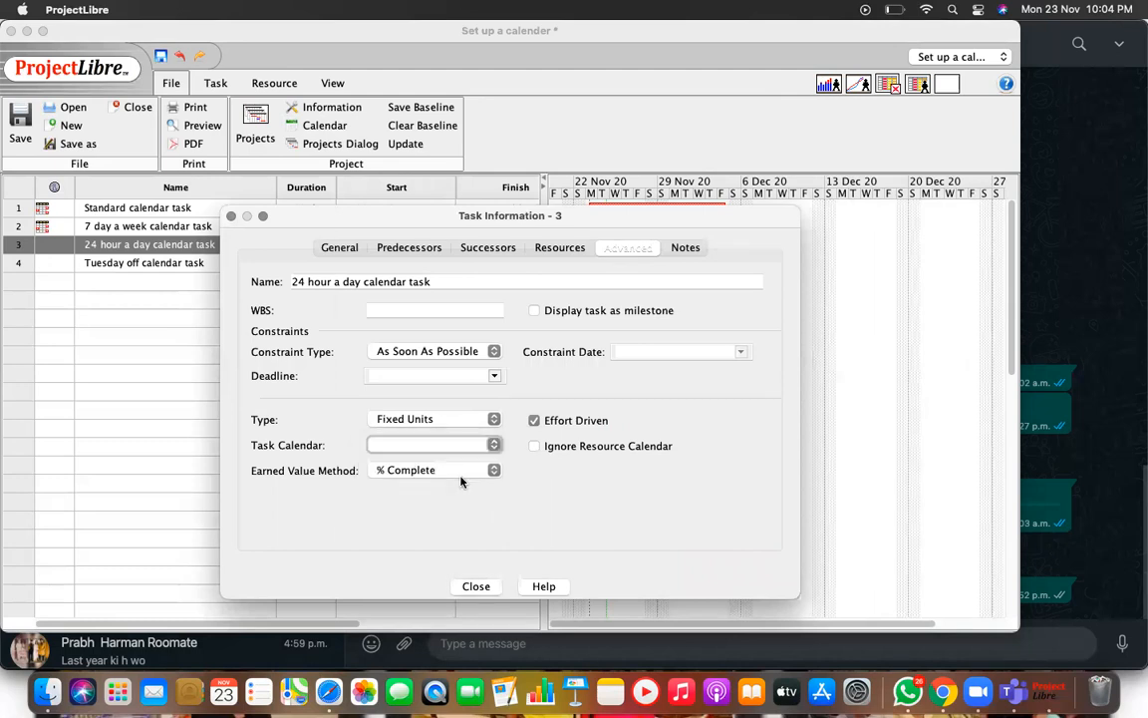
pyautogui.click(492, 352)
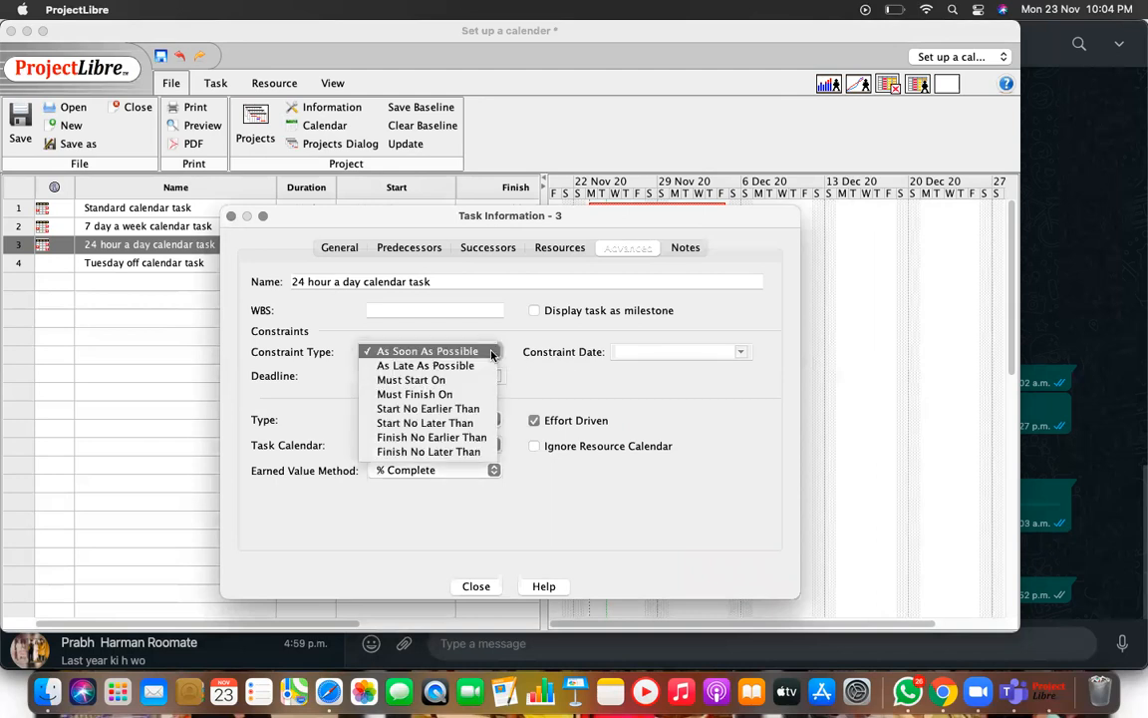
pyautogui.click(492, 353)
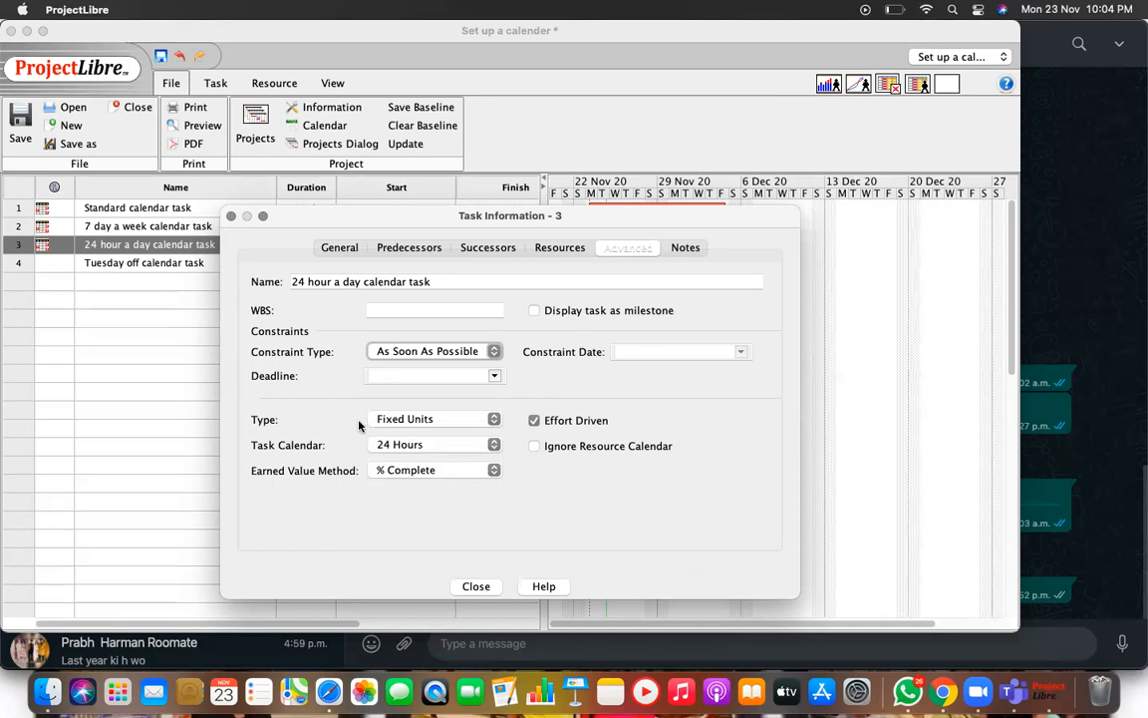
pyautogui.click(492, 351)
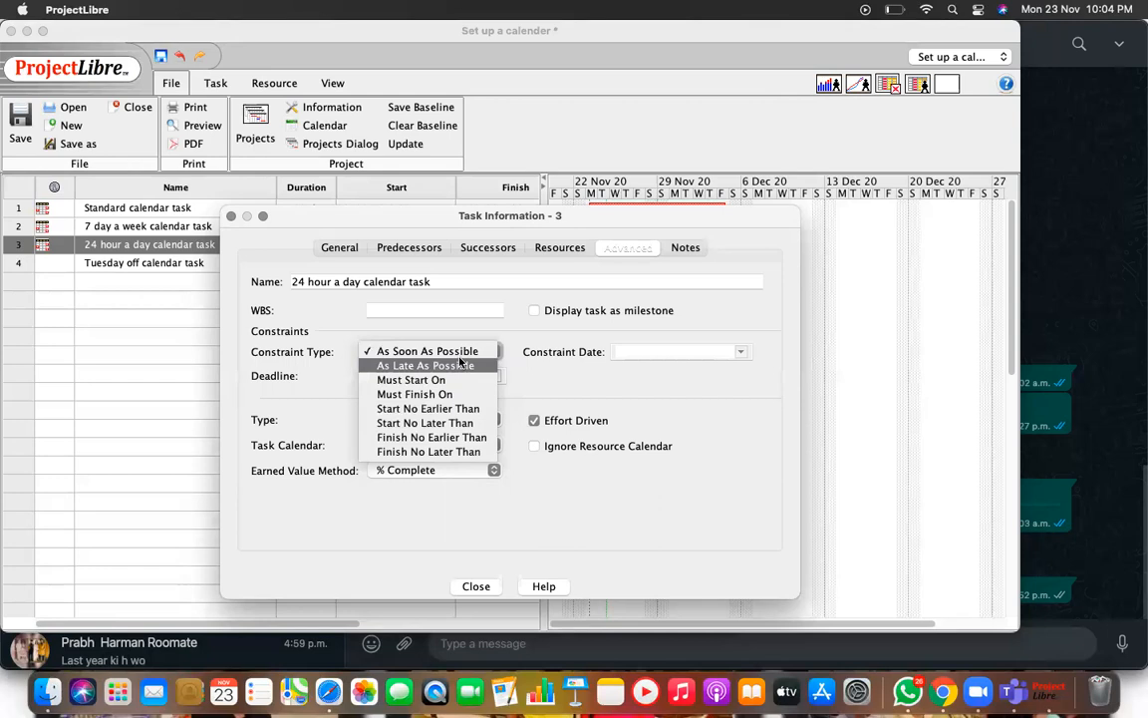
pyautogui.click(424, 352)
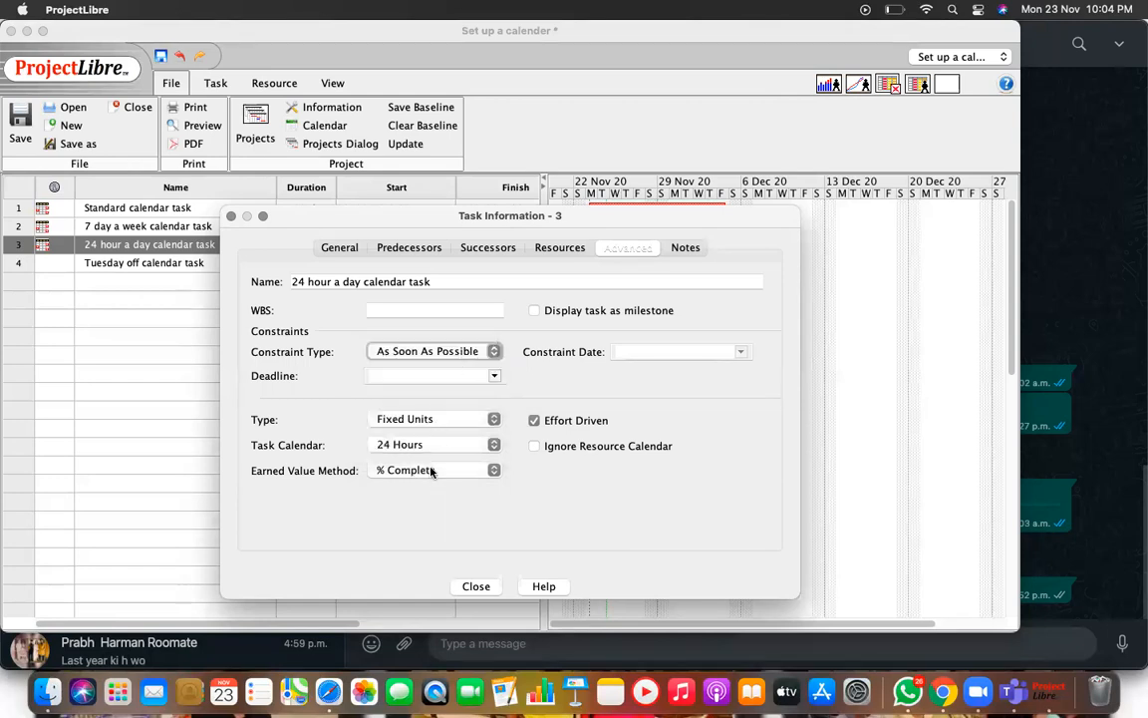
pyautogui.click(475, 586)
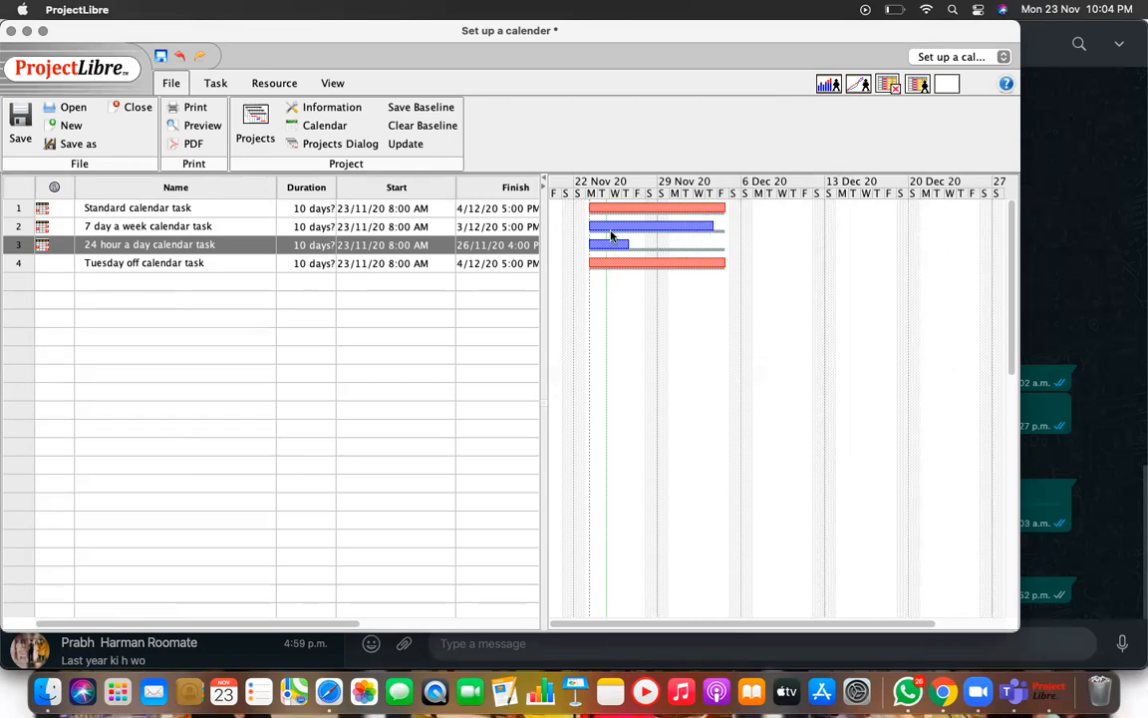
# - Assign the "Tuesday off" calendar as the task calendar of the "Tuesday off calendar task"
pyautogui.click(20, 263)
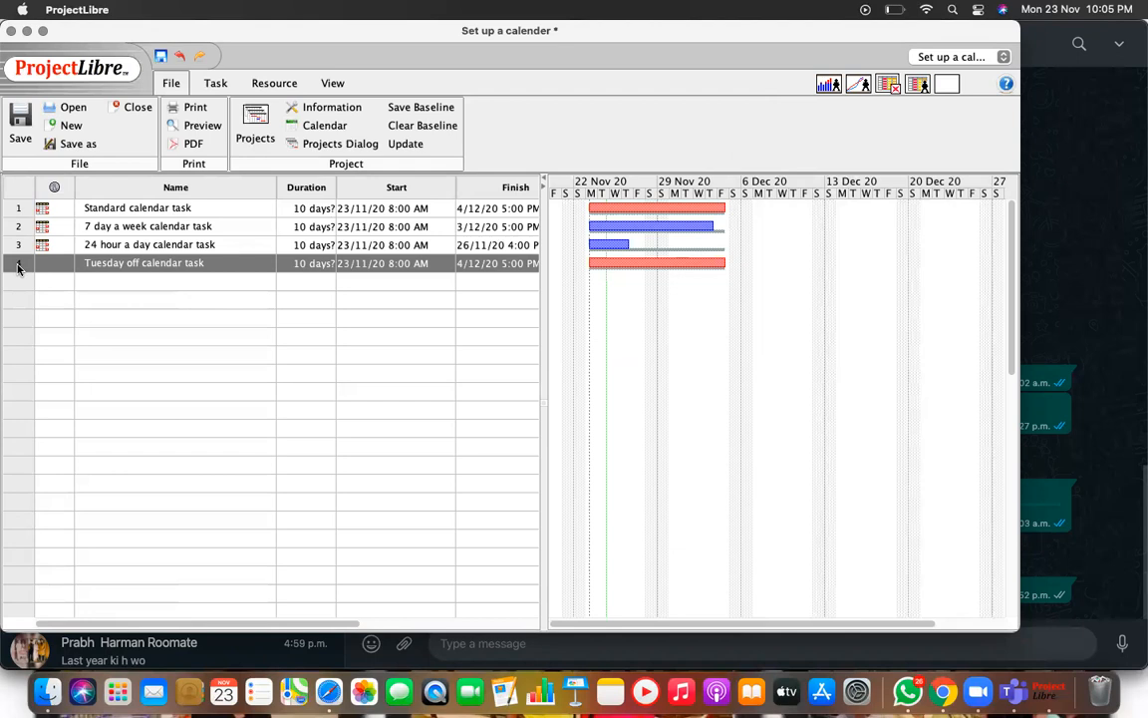
pyautogui.doubleClick(18, 265)
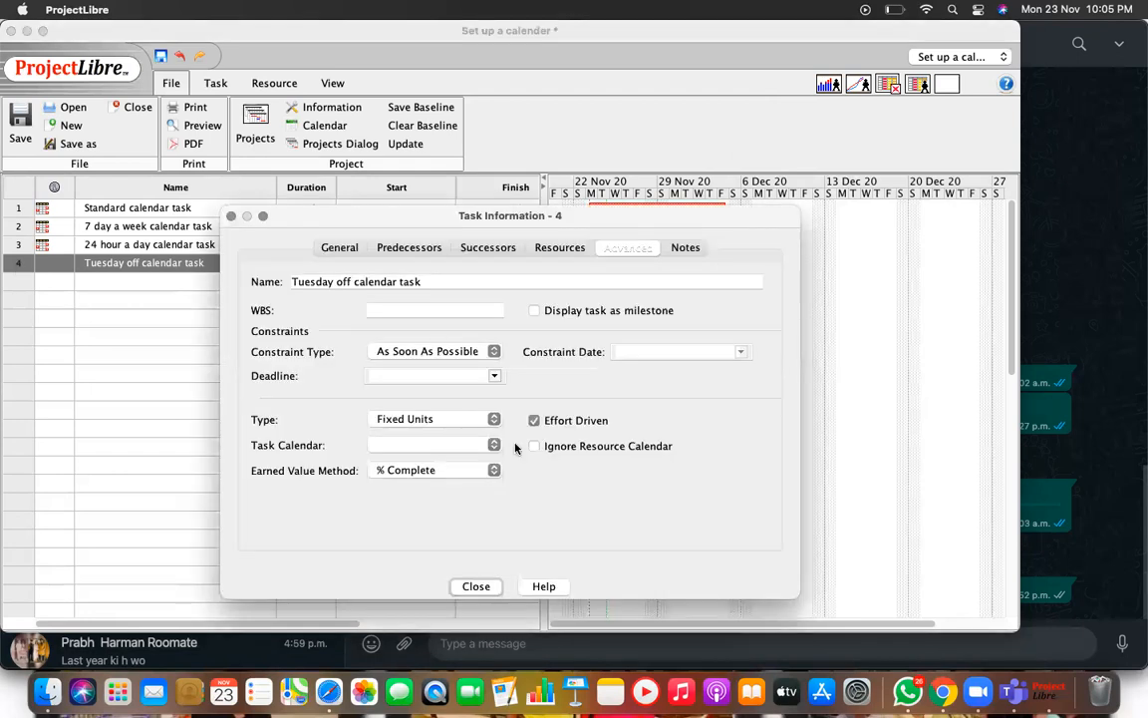
pyautogui.click(465, 446)
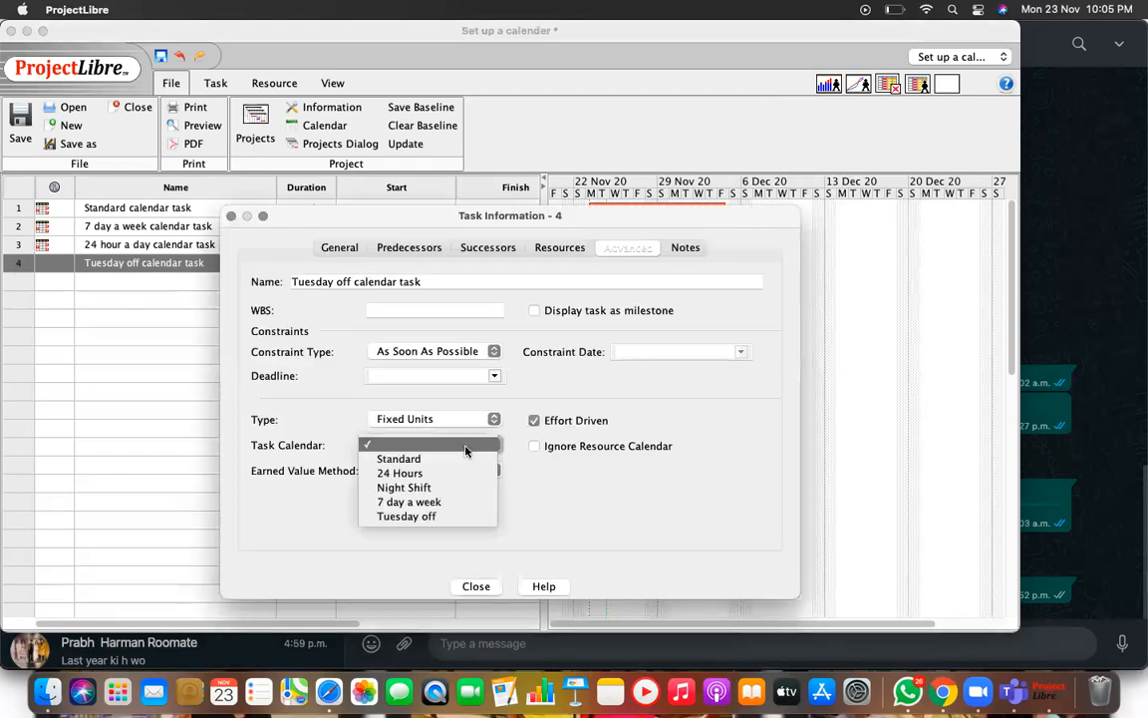
pyautogui.click(438, 516)
pyautogui.click(477, 586)
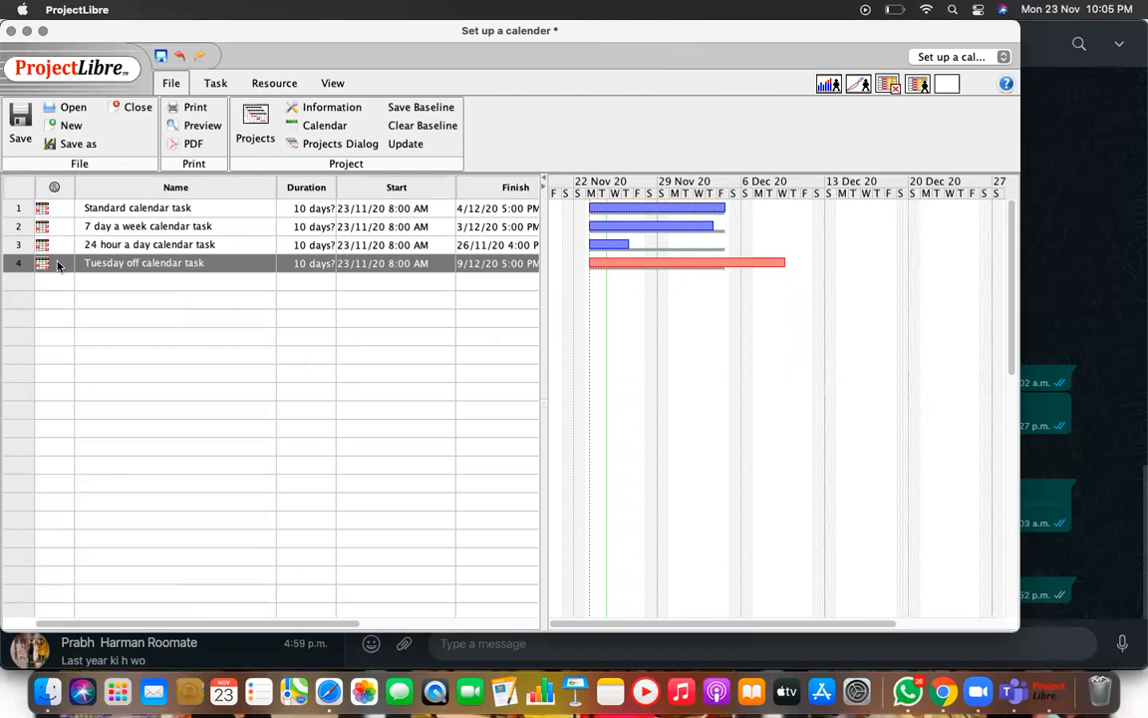
# - Link all four tasks in sequence and unlink them again
pyautogui.moveTo(20, 210); pyautogui.dragTo(20, 266)
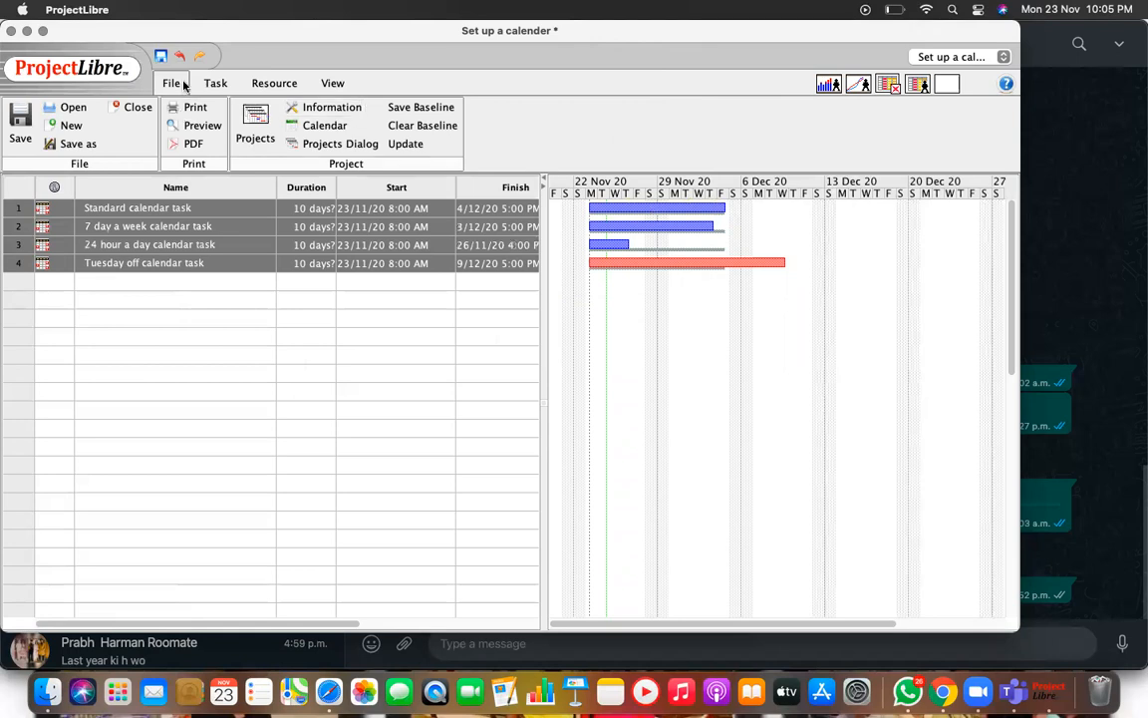
pyautogui.click(214, 84)
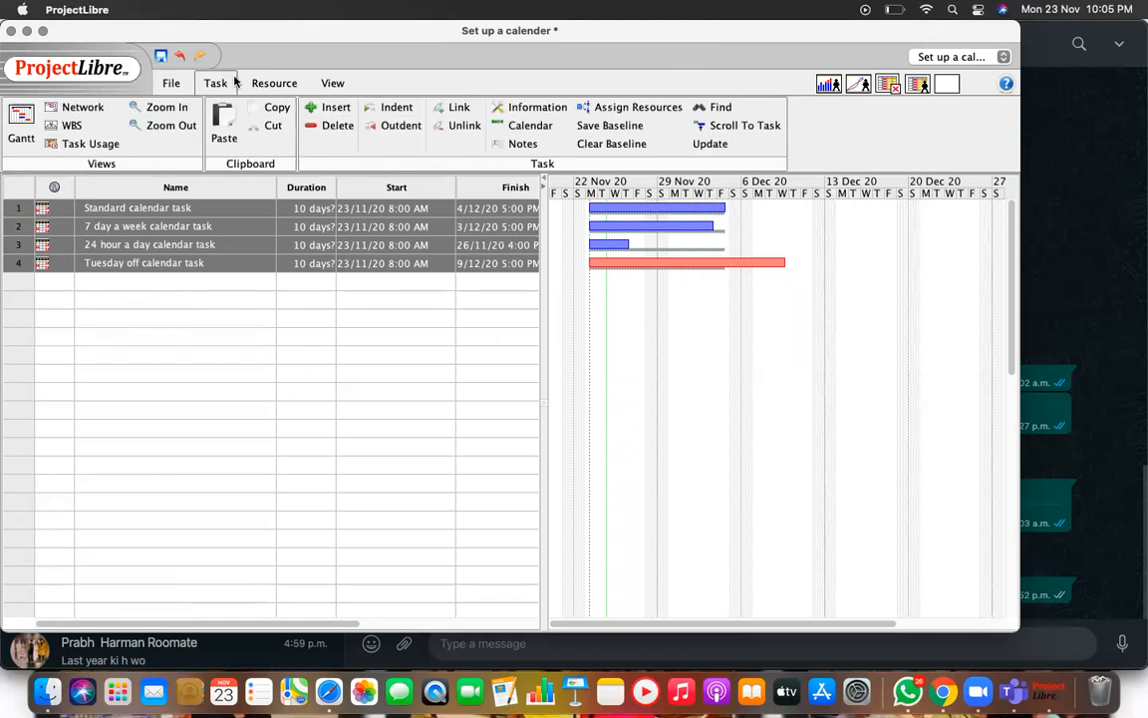
pyautogui.click(454, 107)
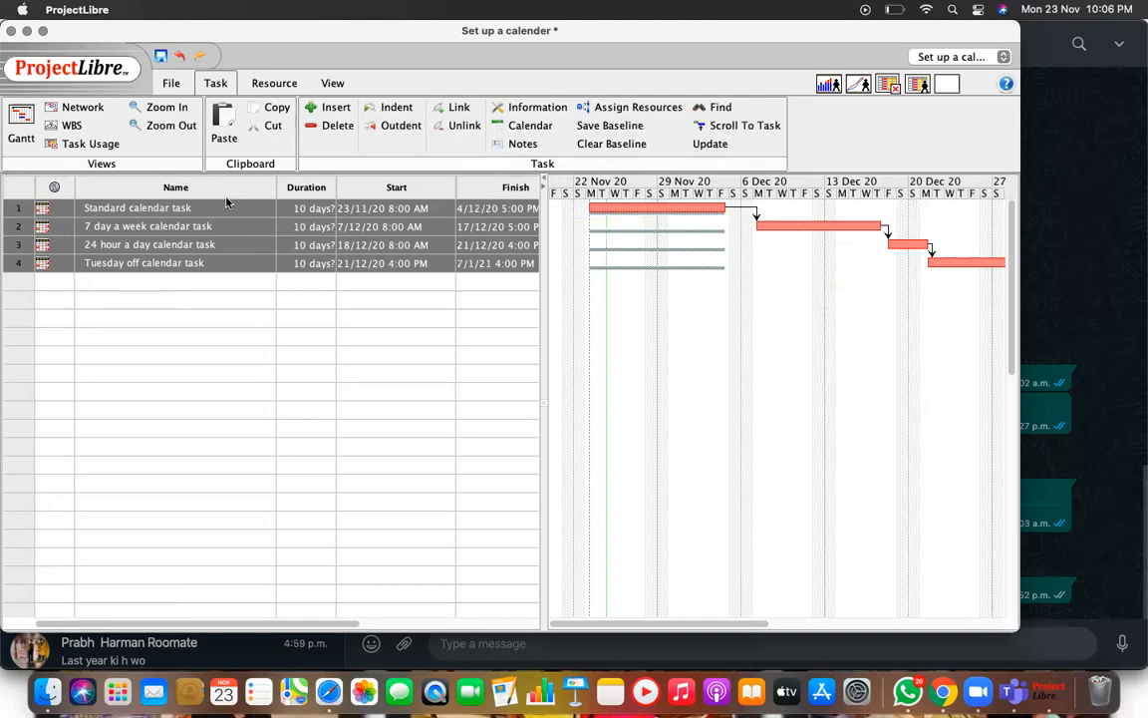
pyautogui.click(443, 127)
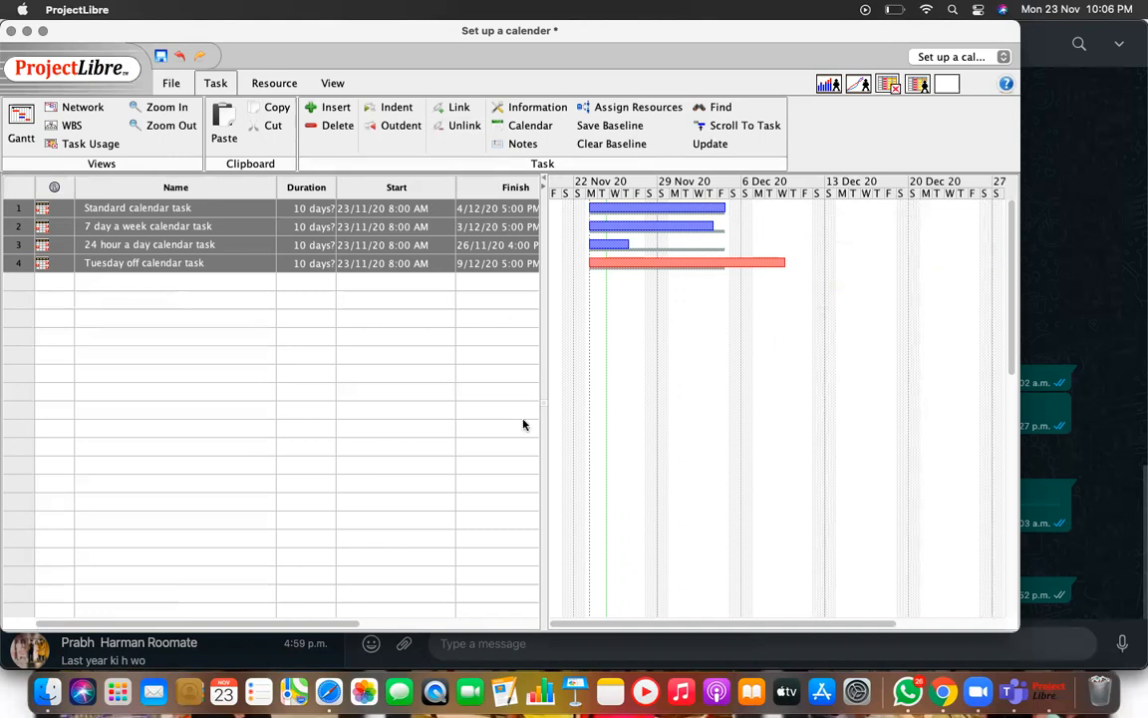
pyautogui.click(490, 394)
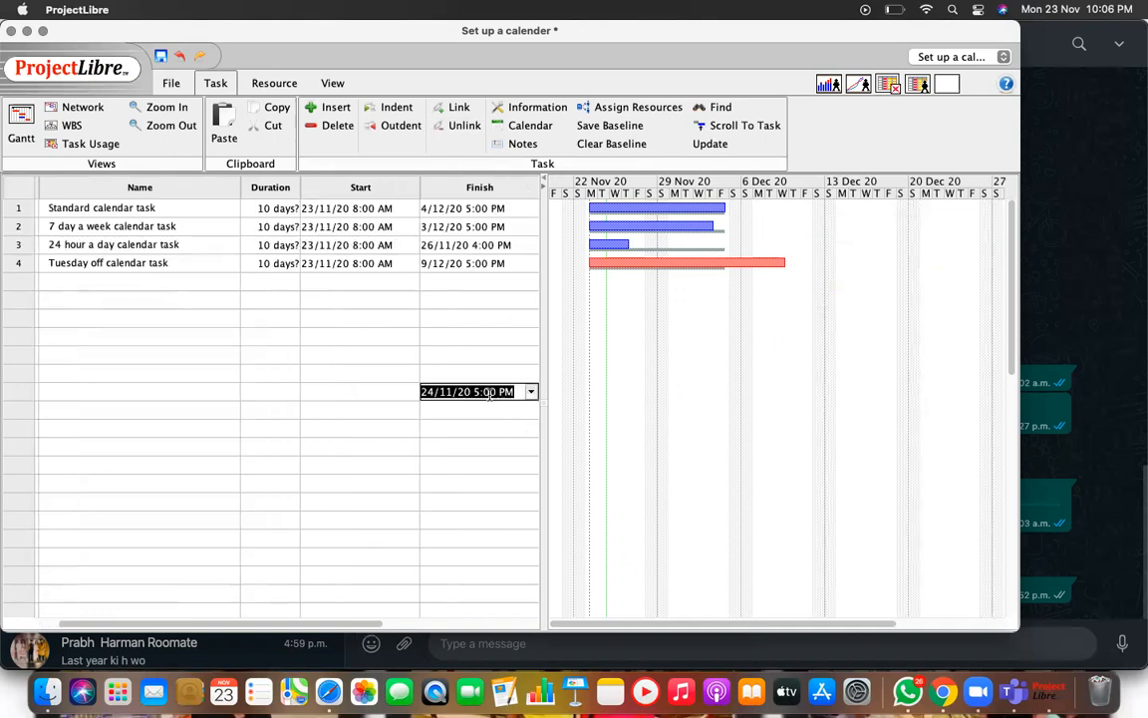
pyautogui.click(492, 318)
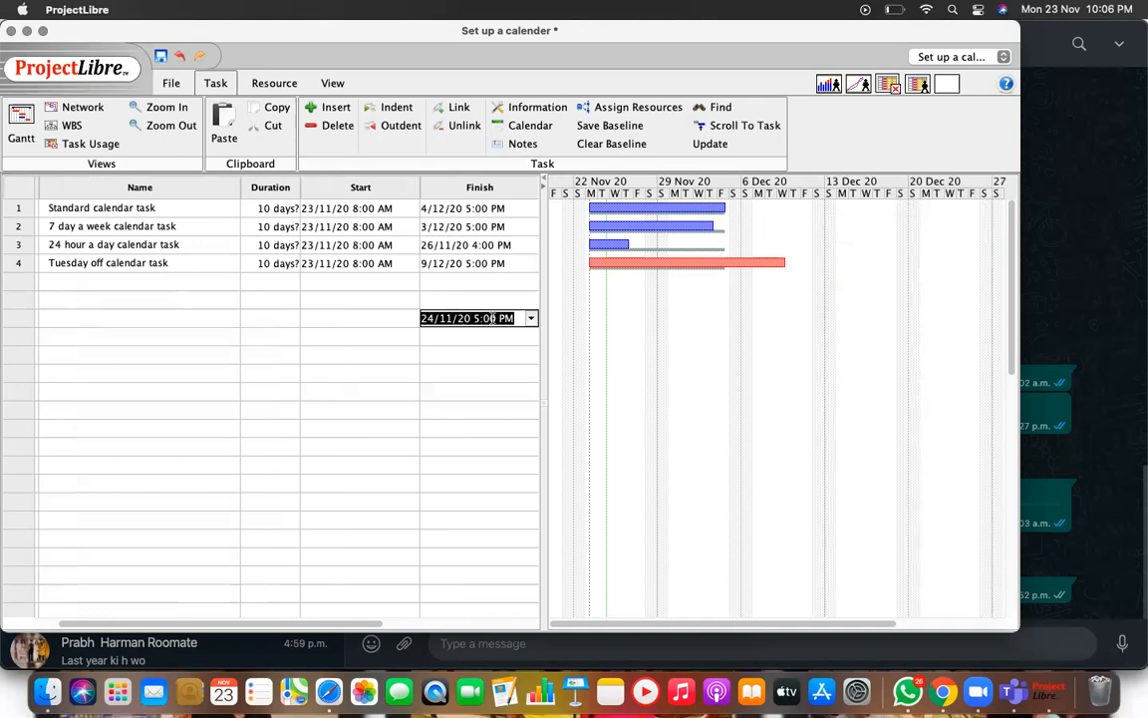